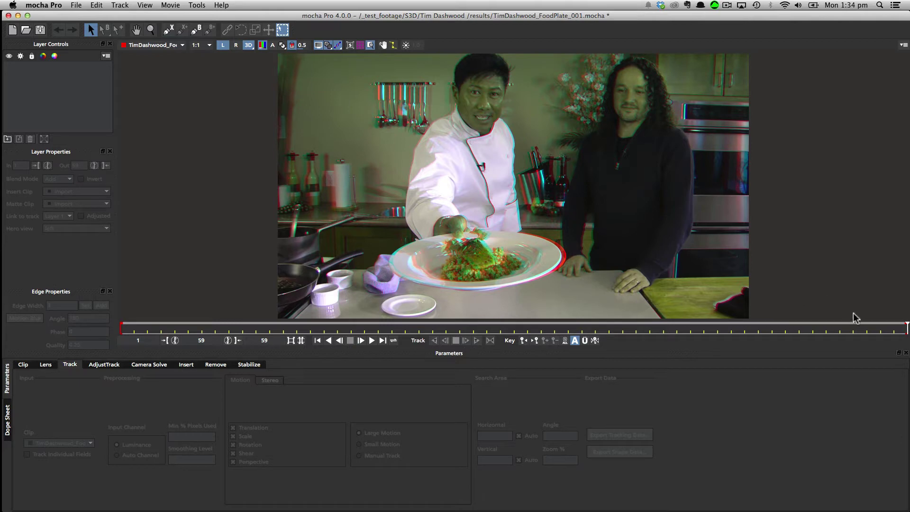
Go to the clip's last frame and turn off the 3D anaglyph view
{"action": "mouse_move", "coordinate": [905, 327]}
{"action": "left_mouse_down"}
{"action": "mouse_move", "coordinate": [73, 329]}
{"action": "mouse_move", "coordinate": [906, 320]}
{"action": "left_mouse_up"}
{"action": "left_click", "coordinate": [248, 45]}
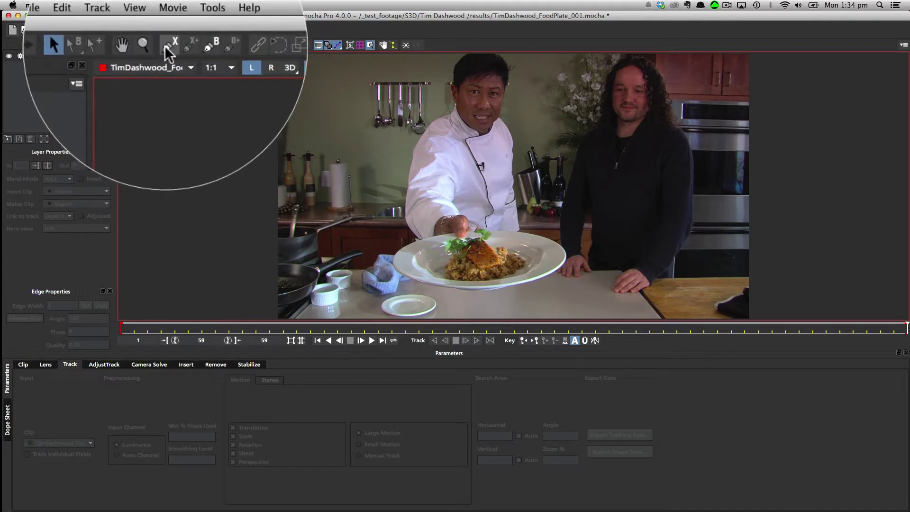
Draw a closed X-spline around the salmon fillet on the plate in the left view
{"action": "left_click", "coordinate": [168, 30]}
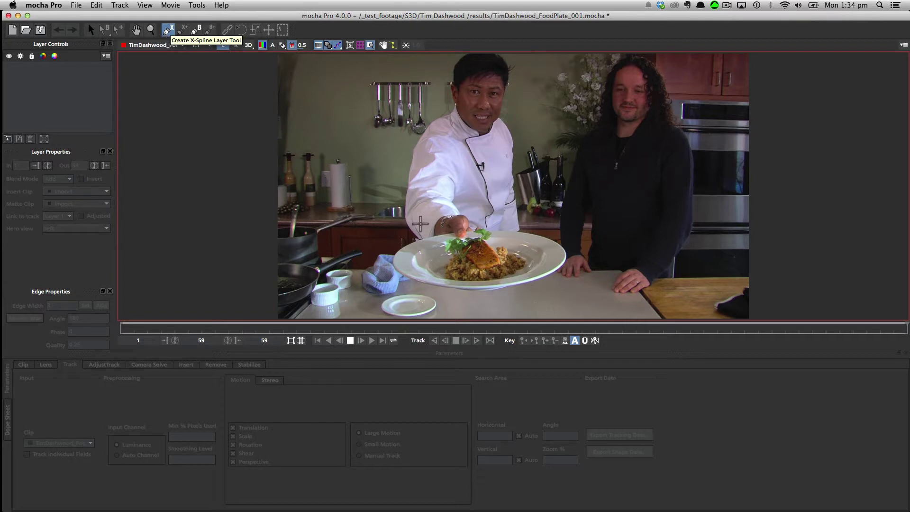
{"action": "key", "text": "z"}
{"action": "left_click_drag", "start_coordinate": [482, 267], "coordinate": [463, 164]}
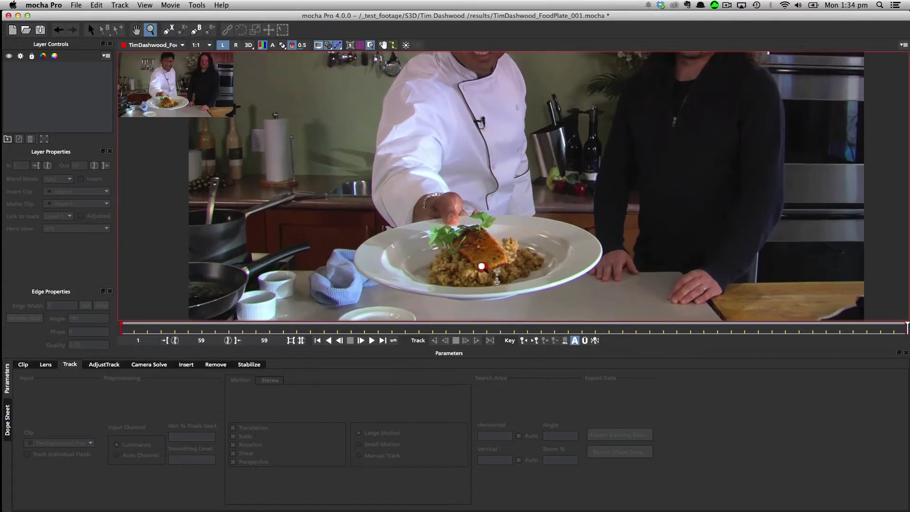
{"action": "left_click_drag", "start_coordinate": [482, 266], "coordinate": [457, 163]}
{"action": "key", "text": "x"}
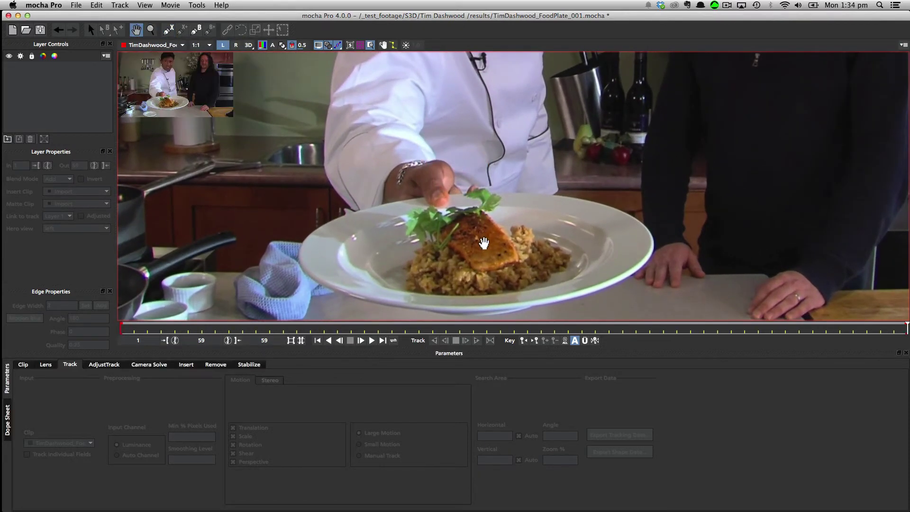
{"action": "left_click_drag", "start_coordinate": [483, 243], "coordinate": [482, 220]}
{"action": "key", "text": "super+l"}
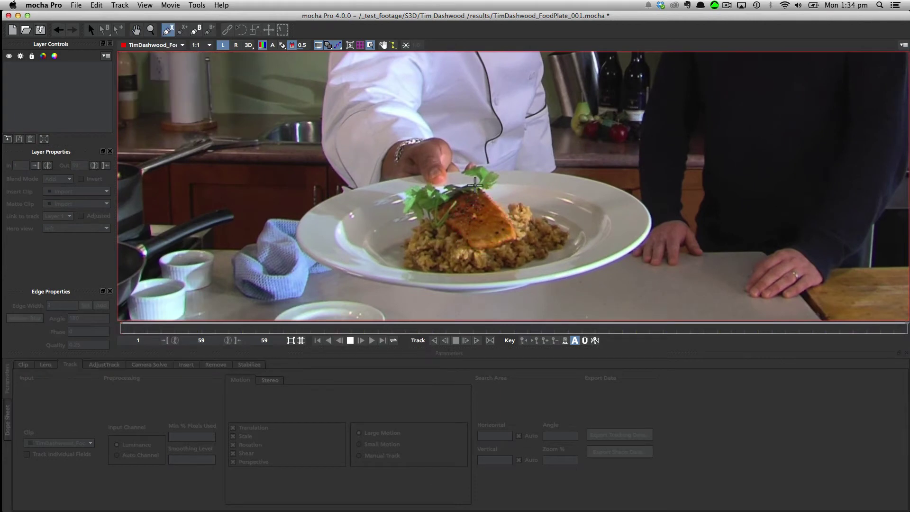
{"action": "left_click", "coordinate": [475, 183]}
{"action": "left_click", "coordinate": [453, 193]}
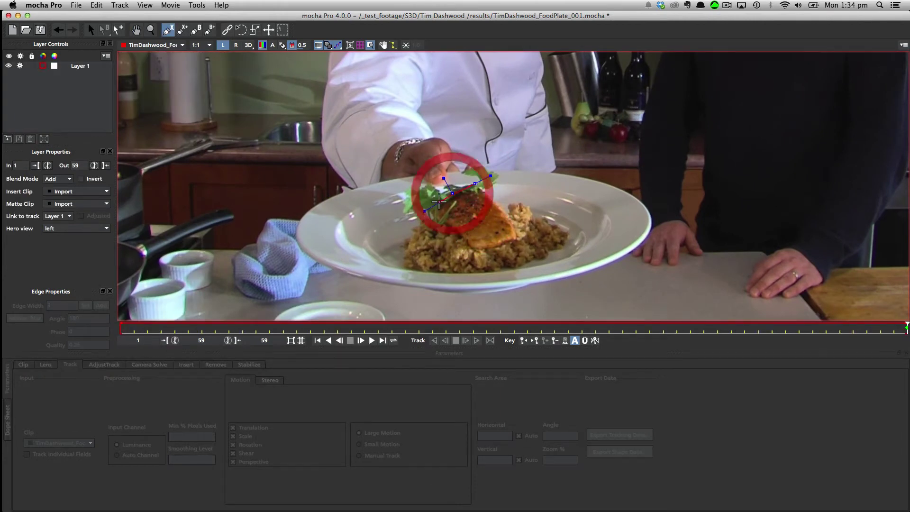
{"action": "left_click", "coordinate": [439, 204]}
{"action": "left_click", "coordinate": [452, 229]}
{"action": "left_click", "coordinate": [473, 250]}
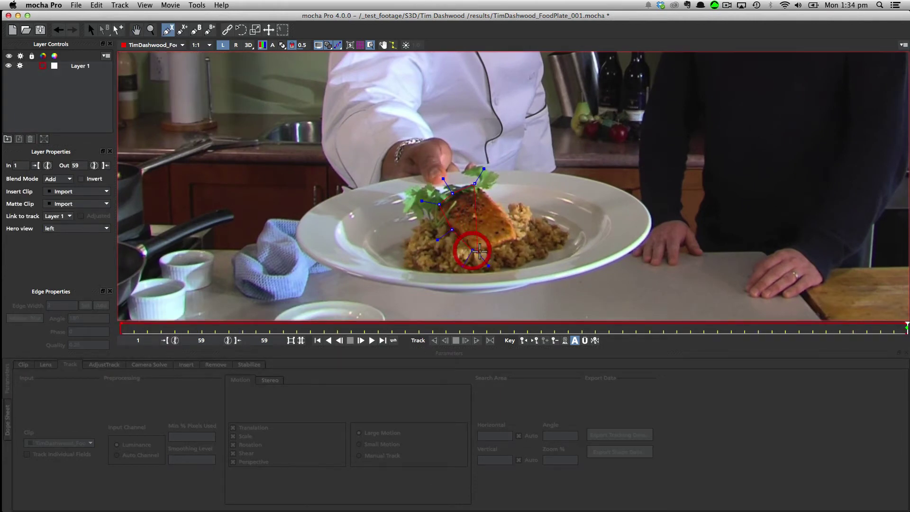
{"action": "left_click", "coordinate": [495, 248]}
{"action": "left_click", "coordinate": [520, 241]}
{"action": "left_click", "coordinate": [512, 222]}
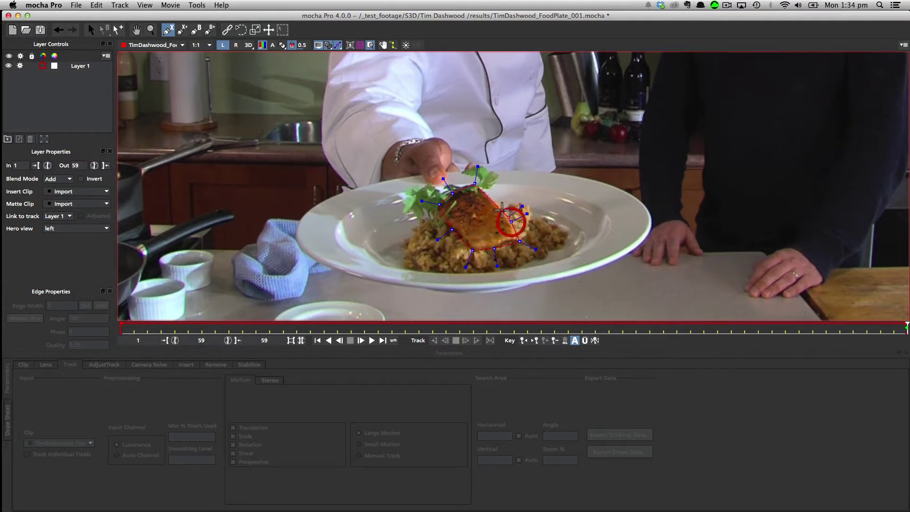
{"action": "left_click", "coordinate": [487, 192]}
{"action": "right_click", "coordinate": [489, 192]}
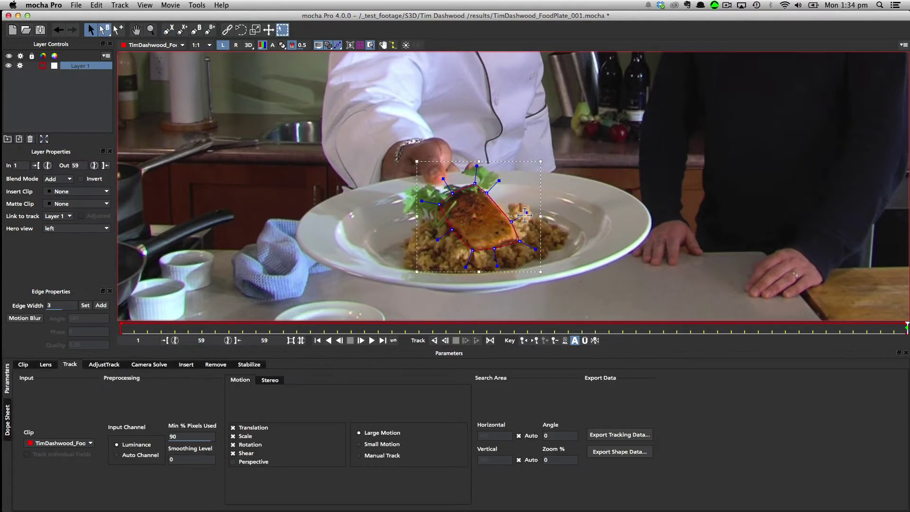
Sharpen the X-spline's curve tension and nudge its points to fit the salmon's edges
{"action": "left_click_drag", "start_coordinate": [526, 213], "coordinate": [524, 215]}
{"action": "left_click", "coordinate": [475, 219]}
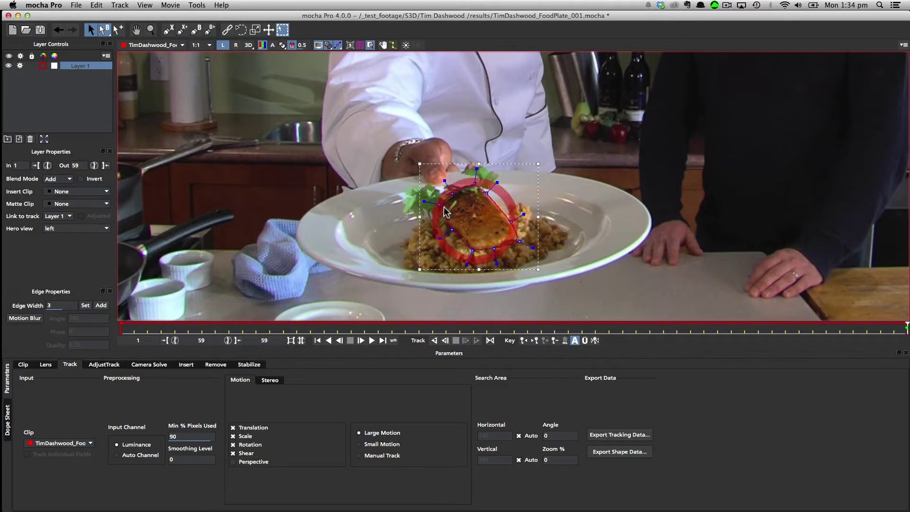
{"action": "left_click_drag", "start_coordinate": [439, 204], "coordinate": [453, 230]}
{"action": "left_click_drag", "start_coordinate": [497, 183], "coordinate": [498, 181]}
{"action": "left_click", "coordinate": [487, 204]}
{"action": "left_click_drag", "start_coordinate": [437, 206], "coordinate": [435, 207]}
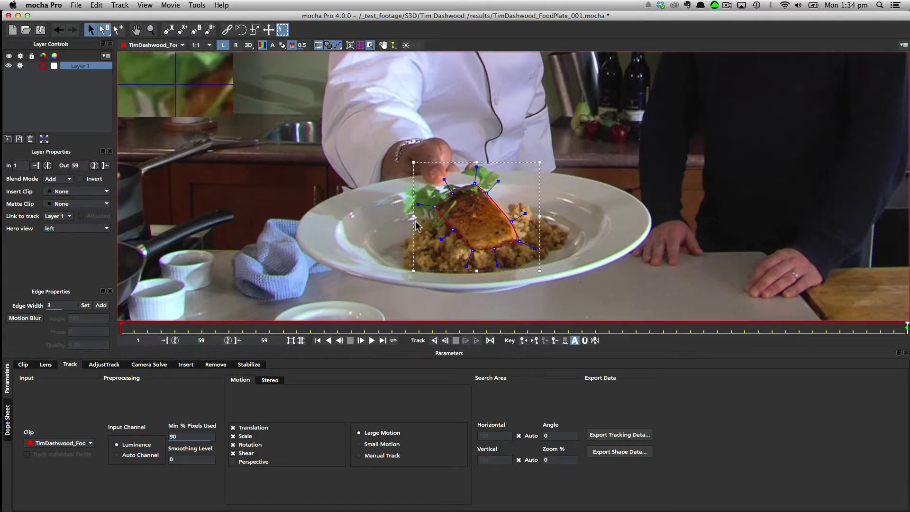
{"action": "left_click", "coordinate": [454, 231]}
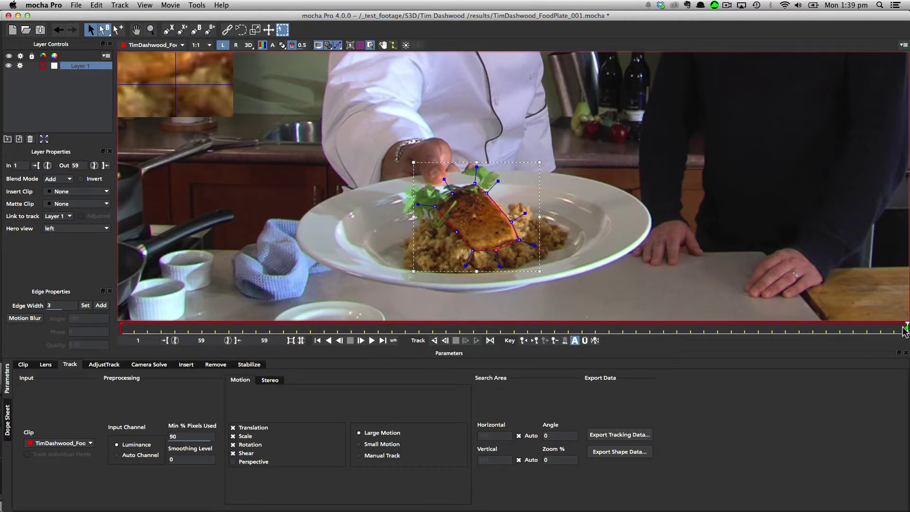
Include Perspective in the layer's tracked motion and enable tracking in both stereo views
{"action": "mouse_move", "coordinate": [905, 327]}
{"action": "left_mouse_down"}
{"action": "mouse_move", "coordinate": [223, 339]}
{"action": "mouse_move", "coordinate": [677, 331]}
{"action": "mouse_move", "coordinate": [907, 311]}
{"action": "left_mouse_up"}
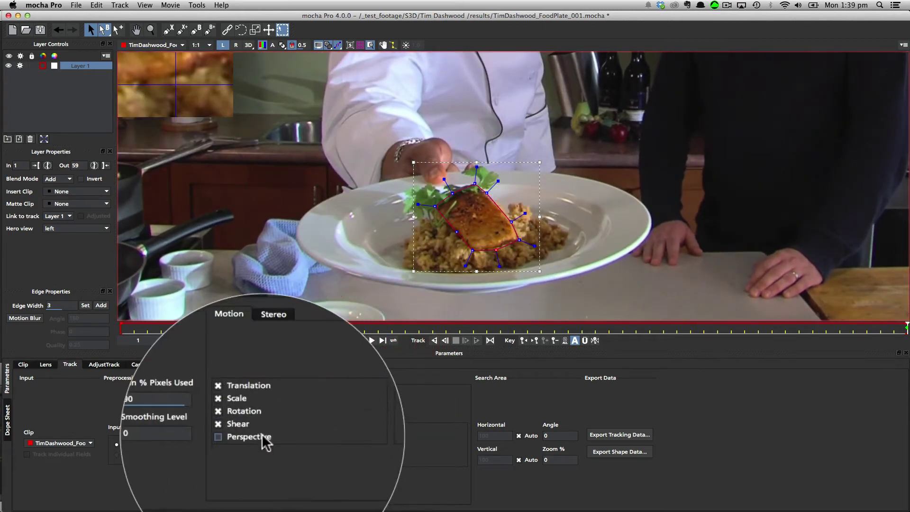
{"action": "left_click", "coordinate": [262, 437]}
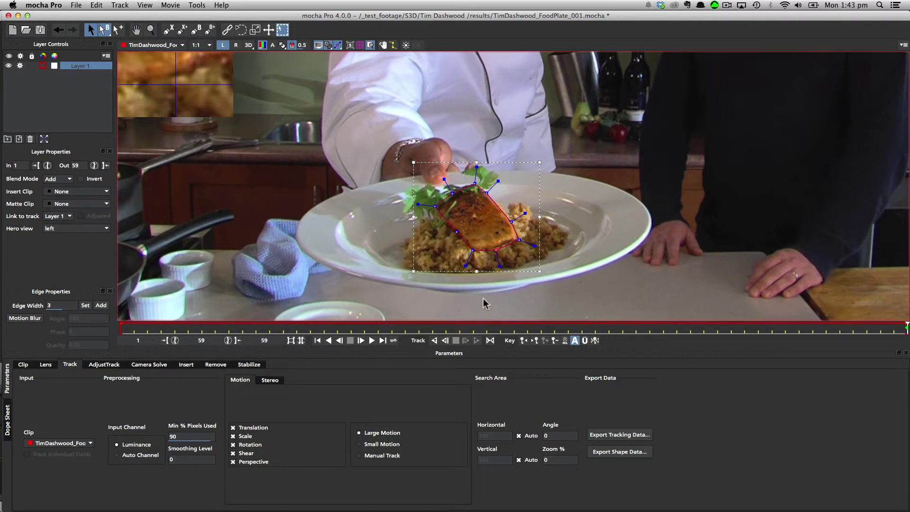
{"action": "left_click", "coordinate": [490, 340]}
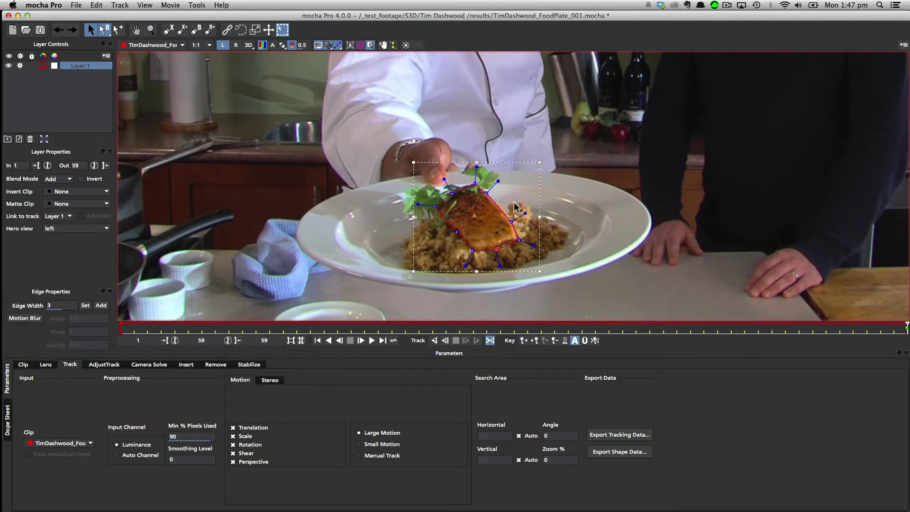
Show the planar surface grid and align the surface's four corners with the top of the salmon fillet
{"action": "left_click", "coordinate": [360, 45]}
{"action": "left_click_drag", "start_coordinate": [510, 192], "coordinate": [477, 186]}
{"action": "left_click_drag", "start_coordinate": [511, 243], "coordinate": [520, 235]}
{"action": "left_click_drag", "start_coordinate": [448, 244], "coordinate": [488, 255]}
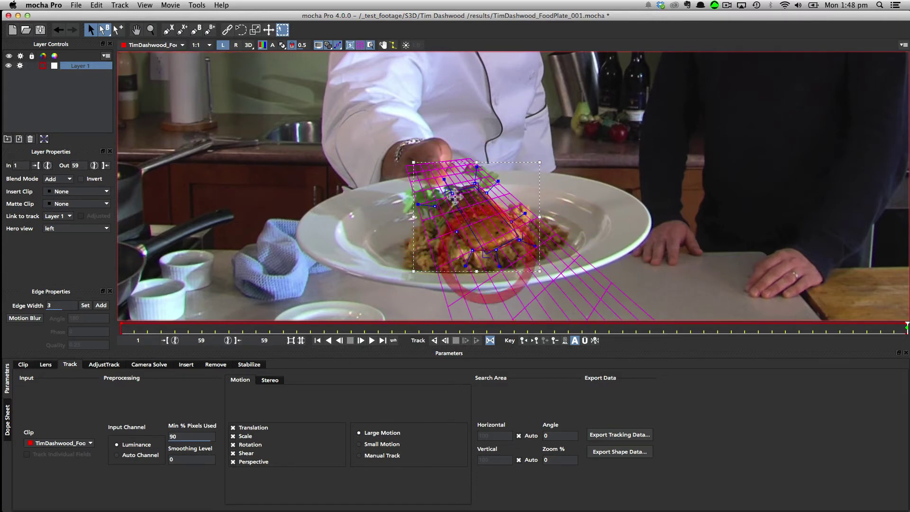
{"action": "left_click_drag", "start_coordinate": [449, 193], "coordinate": [443, 200]}
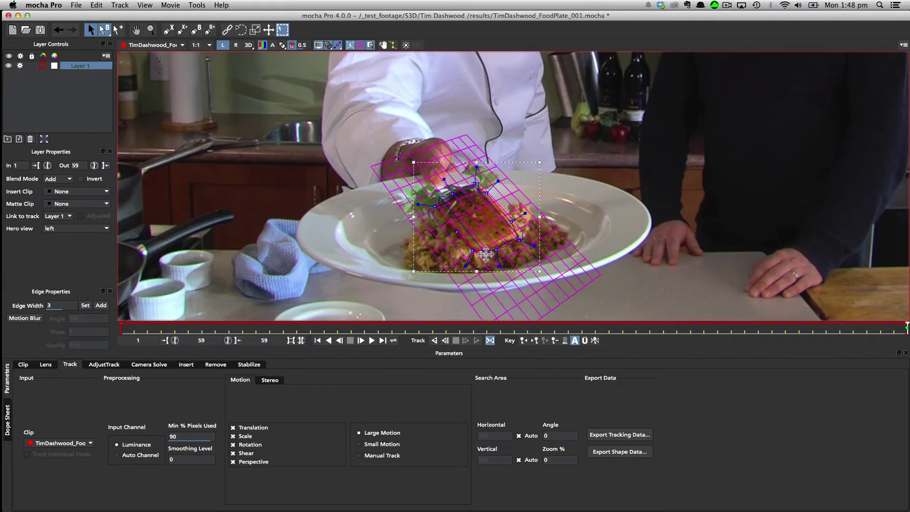
{"action": "left_click_drag", "start_coordinate": [486, 255], "coordinate": [481, 255]}
{"action": "left_click_drag", "start_coordinate": [477, 187], "coordinate": [480, 193]}
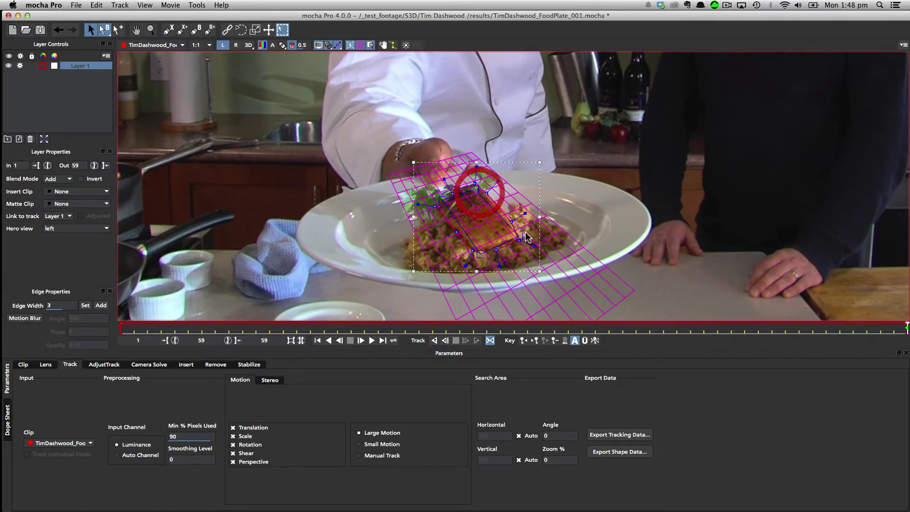
{"action": "left_click_drag", "start_coordinate": [519, 236], "coordinate": [514, 233]}
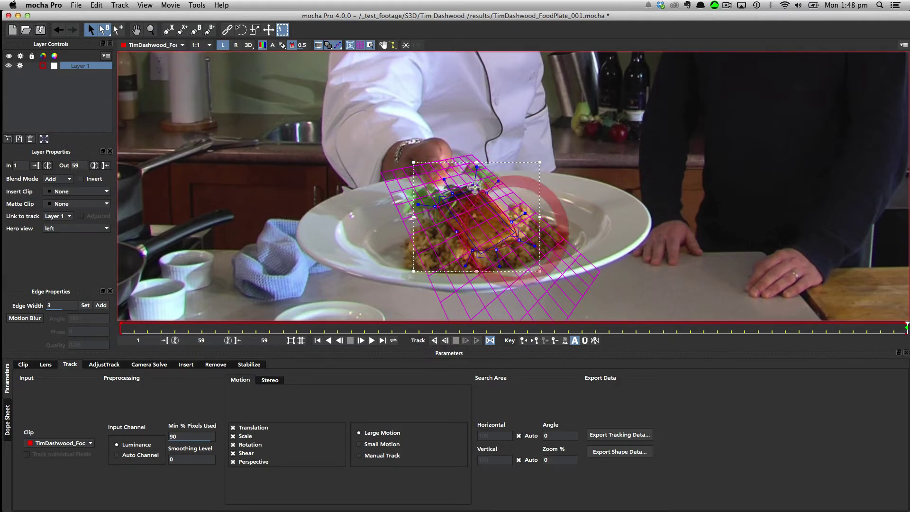
{"action": "left_click_drag", "start_coordinate": [477, 191], "coordinate": [445, 202]}
{"action": "left_click_drag", "start_coordinate": [483, 254], "coordinate": [481, 249]}
{"action": "left_click_drag", "start_coordinate": [480, 189], "coordinate": [480, 187]}
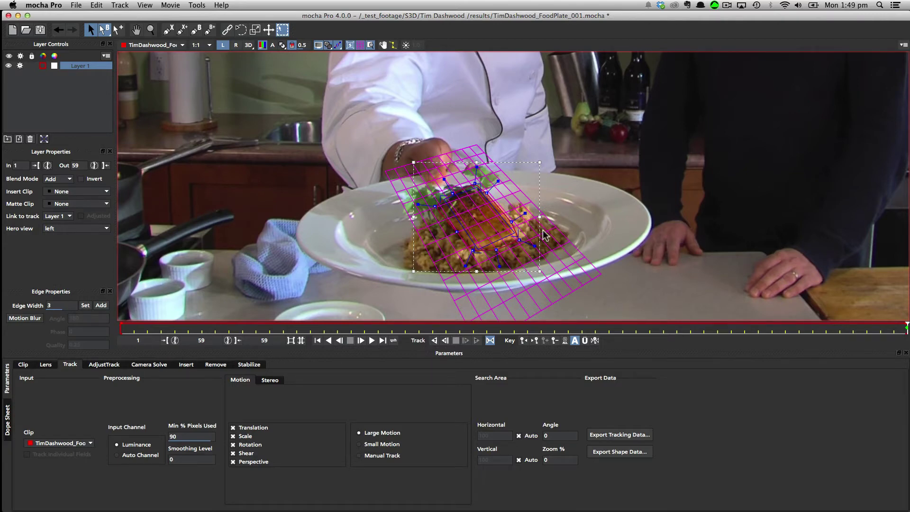
Track the salmon layer backward from frame 59 to frame 1 in both stereo views
{"action": "left_click", "coordinate": [434, 341]}
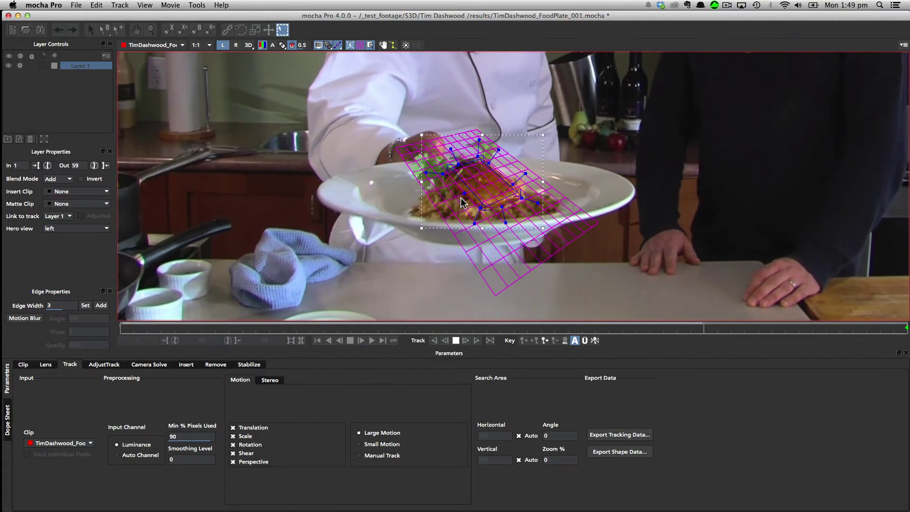
{"action": "left_click", "coordinate": [235, 46]}
{"action": "left_click", "coordinate": [223, 45]}
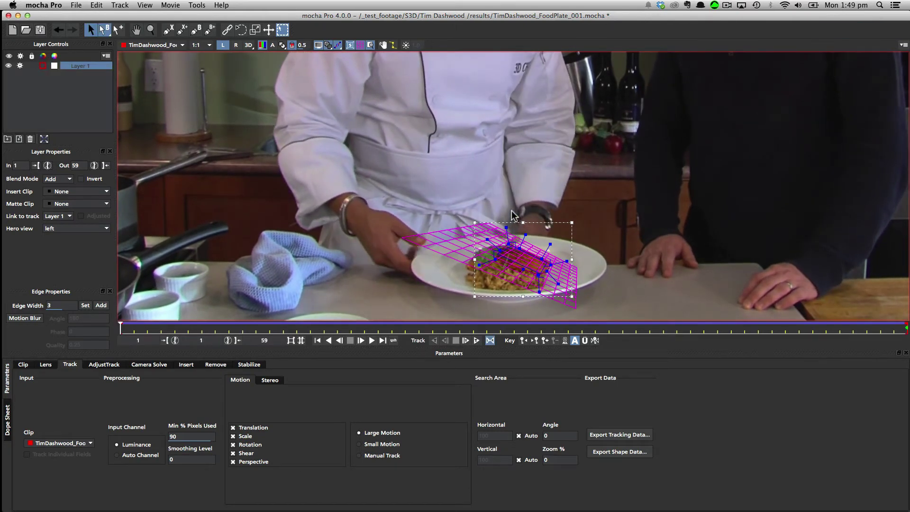
Compare the tracked spline and surface grid between the left and right views at frame 46
{"action": "left_click_drag", "start_coordinate": [120, 329], "coordinate": [726, 304]}
{"action": "key", "text": "2"}
{"action": "key", "text": "1"}
{"action": "key", "text": "2"}
{"action": "key", "text": "1"}
{"action": "key", "text": "2"}
{"action": "key", "text": "1"}
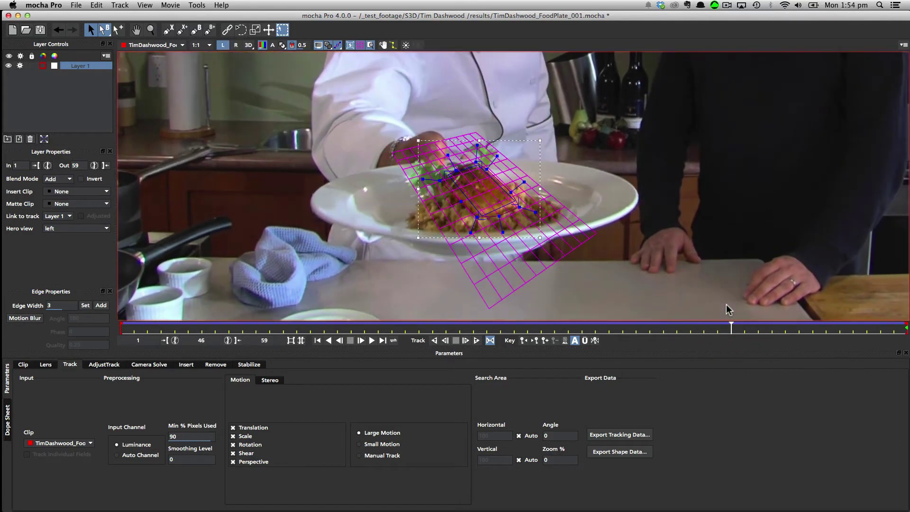
{"action": "key", "text": "2"}
{"action": "key", "text": "1"}
{"action": "key", "text": "2"}
{"action": "key", "text": "1"}
{"action": "key", "text": "2"}
{"action": "key", "text": "1"}
{"action": "key", "text": "2"}
{"action": "key", "text": "1"}
{"action": "key", "text": "2"}
{"action": "key", "text": "1"}
Hide the surface grid and check the spline's fit in the left and right views at frame 49
{"action": "left_click", "coordinate": [357, 45]}
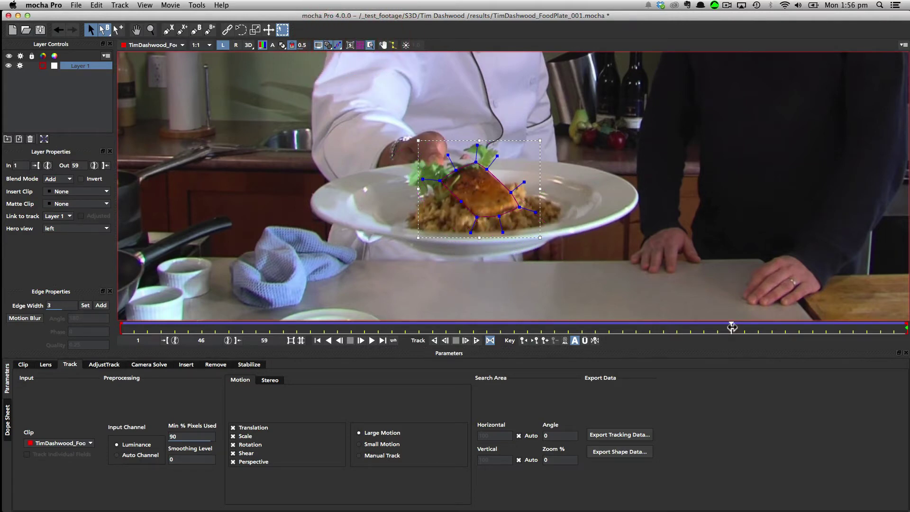
{"action": "left_click_drag", "start_coordinate": [732, 327], "coordinate": [512, 318]}
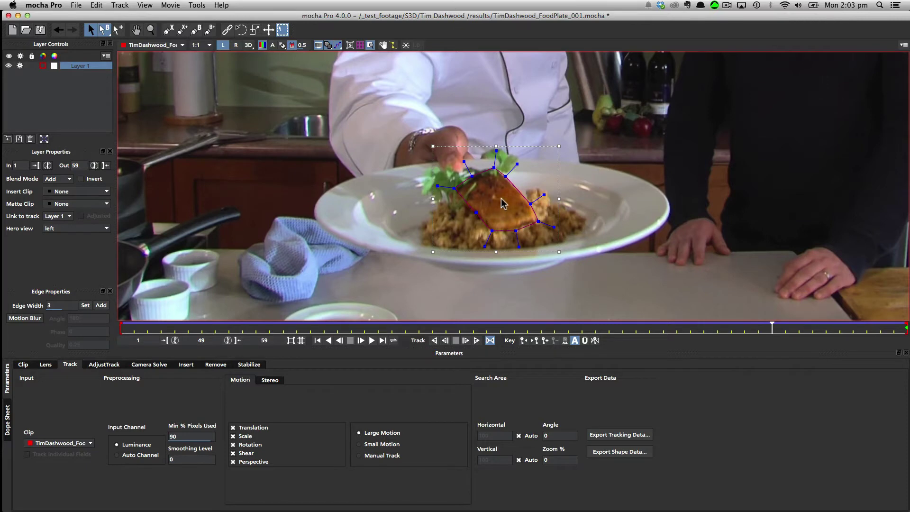
{"action": "key", "text": "2"}
{"action": "key", "text": "1"}
{"action": "key", "text": "2"}
{"action": "key", "text": "1"}
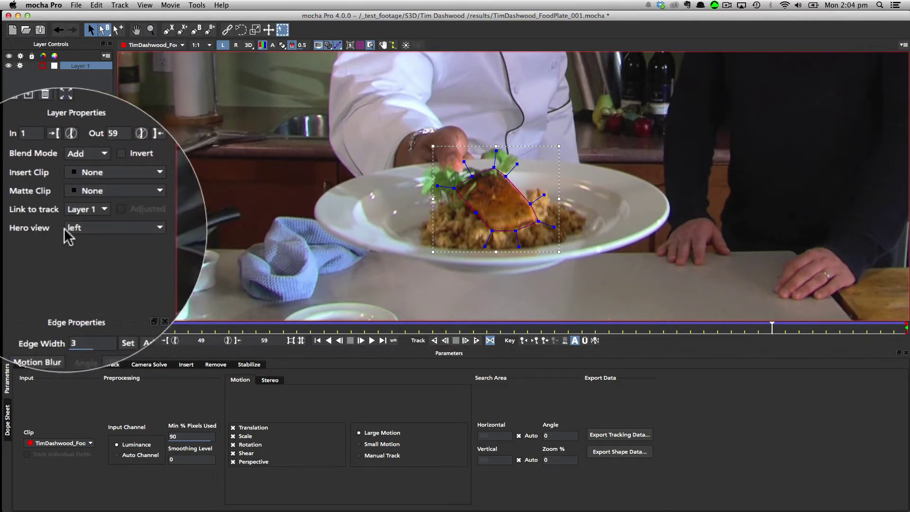
Review the default hero view options in the project settings without changing them
{"action": "left_click", "coordinate": [76, 5]}
{"action": "left_click", "coordinate": [102, 92]}
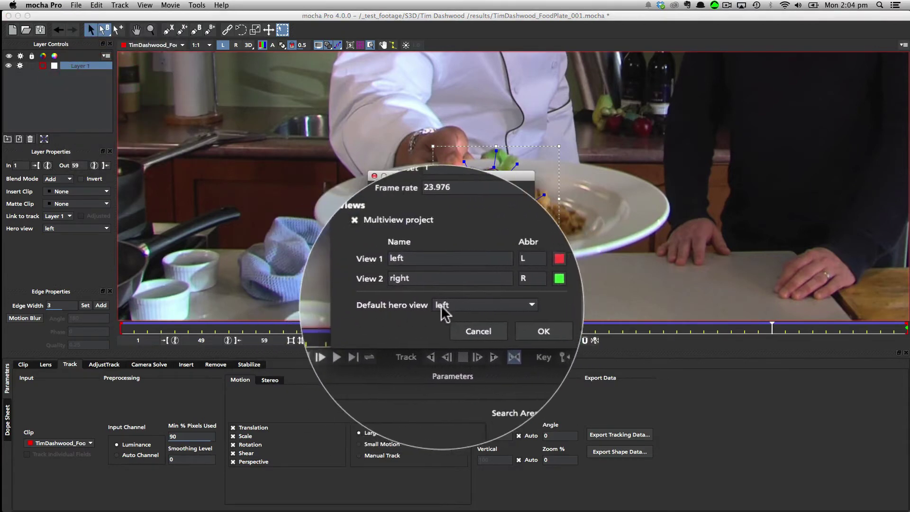
{"action": "left_click", "coordinate": [462, 305]}
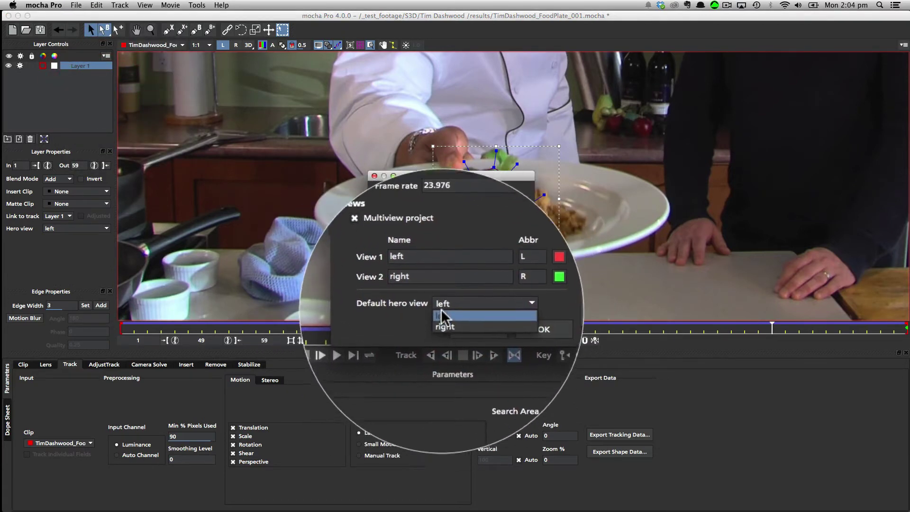
{"action": "left_click", "coordinate": [395, 306]}
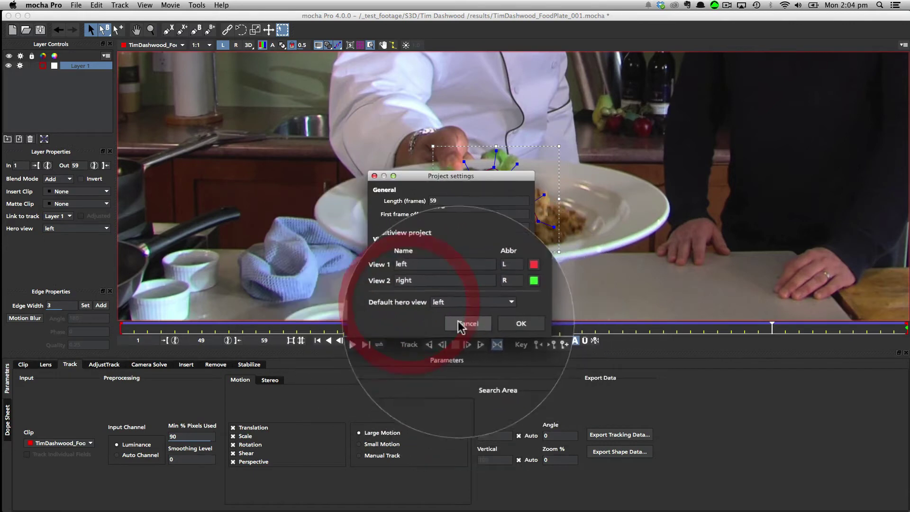
{"action": "left_click", "coordinate": [458, 321]}
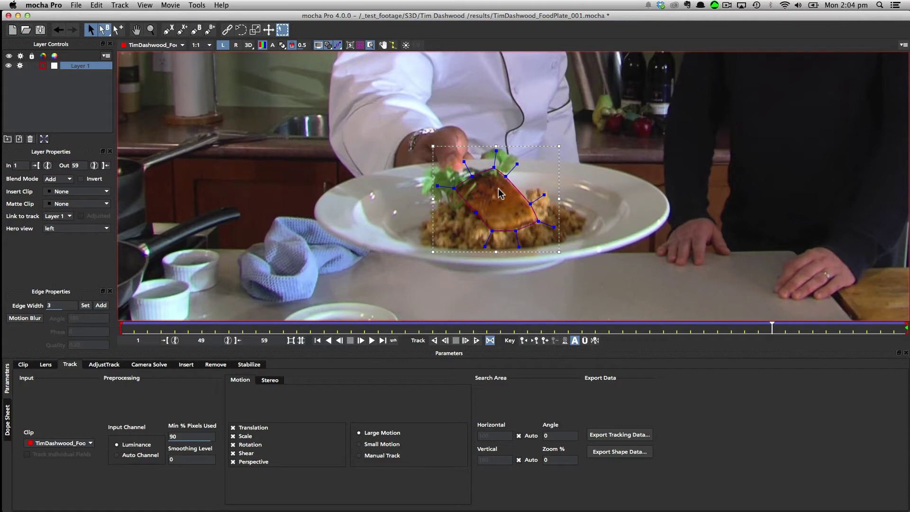
Try moving a spline point away from the salmon's upper-right edge in the left view, and undo the edit
{"action": "left_click_drag", "start_coordinate": [503, 176], "coordinate": [529, 168]}
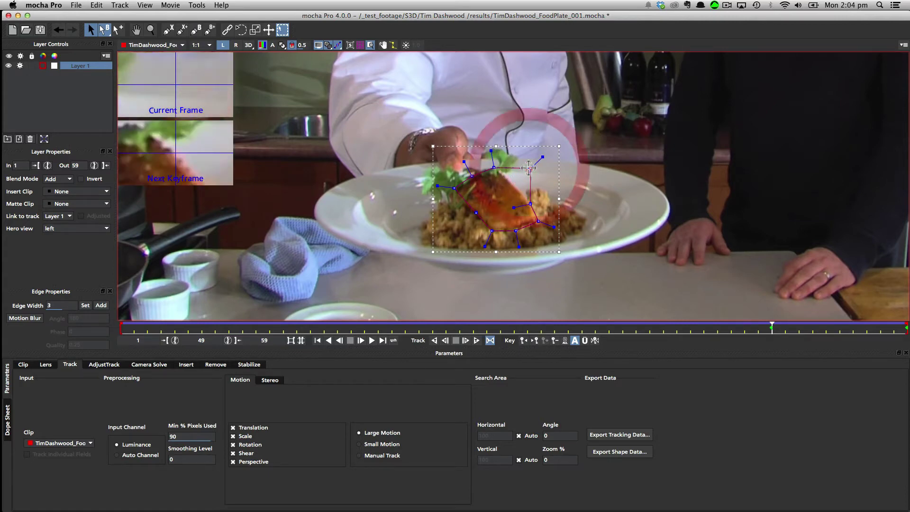
{"action": "left_click", "coordinate": [236, 45]}
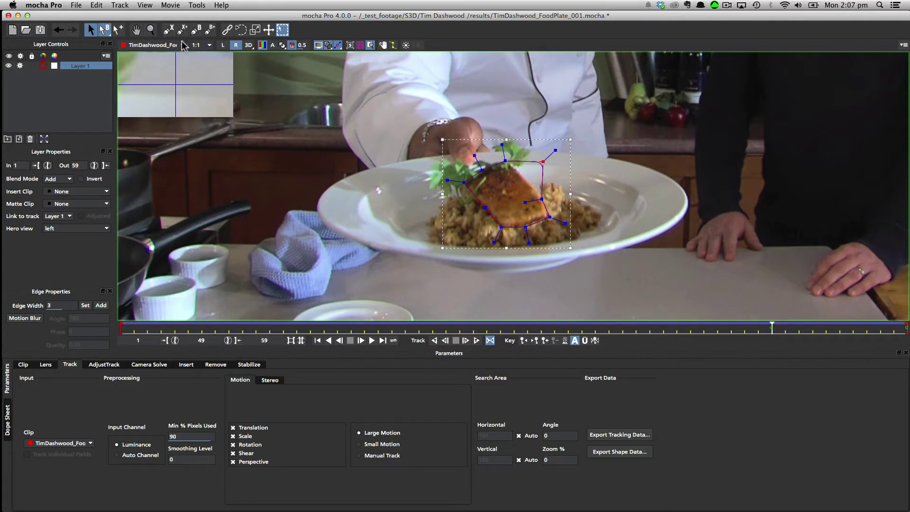
{"action": "left_click", "coordinate": [222, 45]}
{"action": "left_click", "coordinate": [97, 6]}
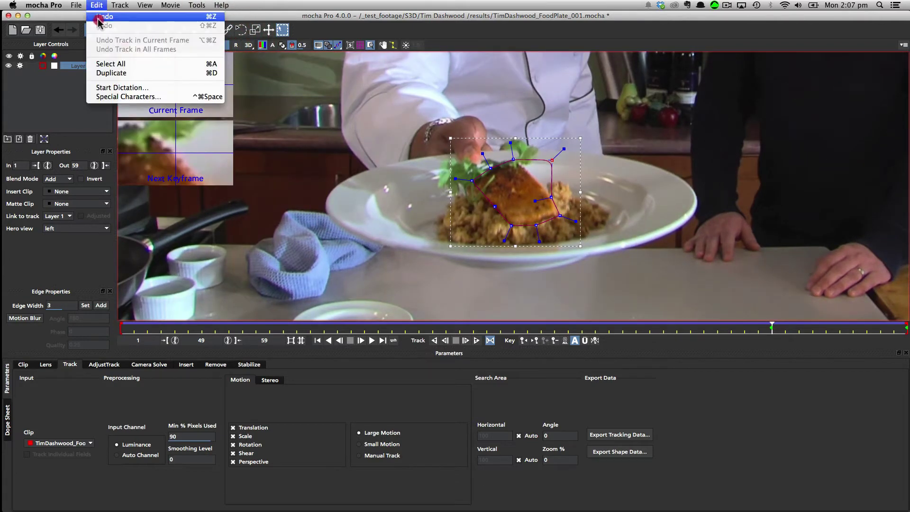
{"action": "left_click", "coordinate": [100, 17]}
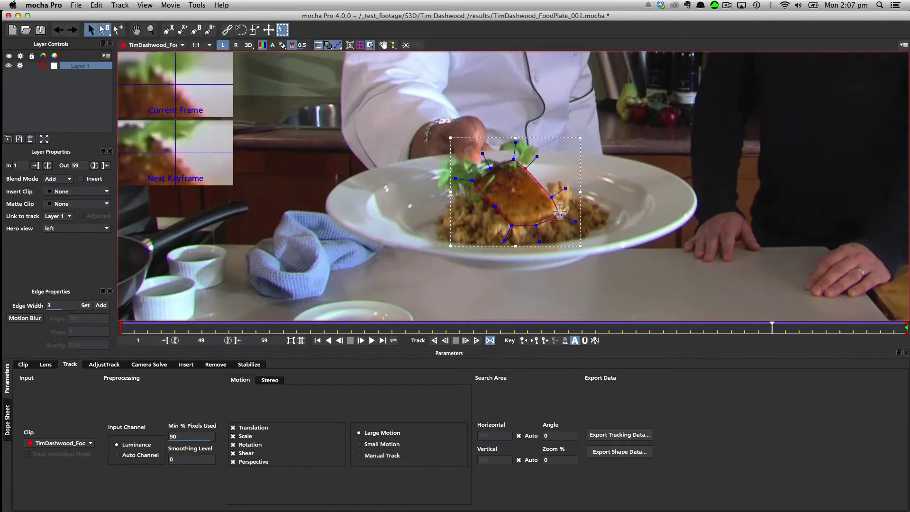
Refine the spline points around the salmon's edge in the left view at frame 49, and check the fit in the right view
{"action": "key", "text": "z"}
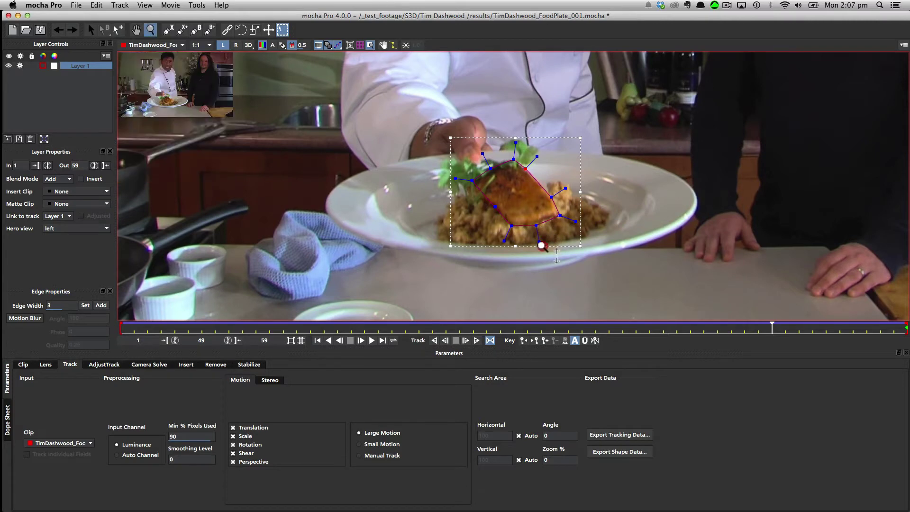
{"action": "left_click_drag", "start_coordinate": [542, 244], "coordinate": [523, 121]}
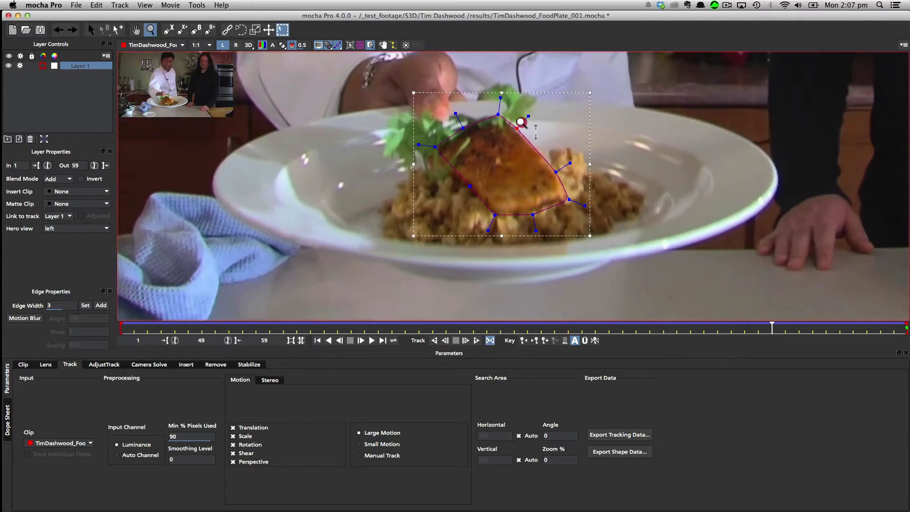
{"action": "left_click", "coordinate": [533, 214]}
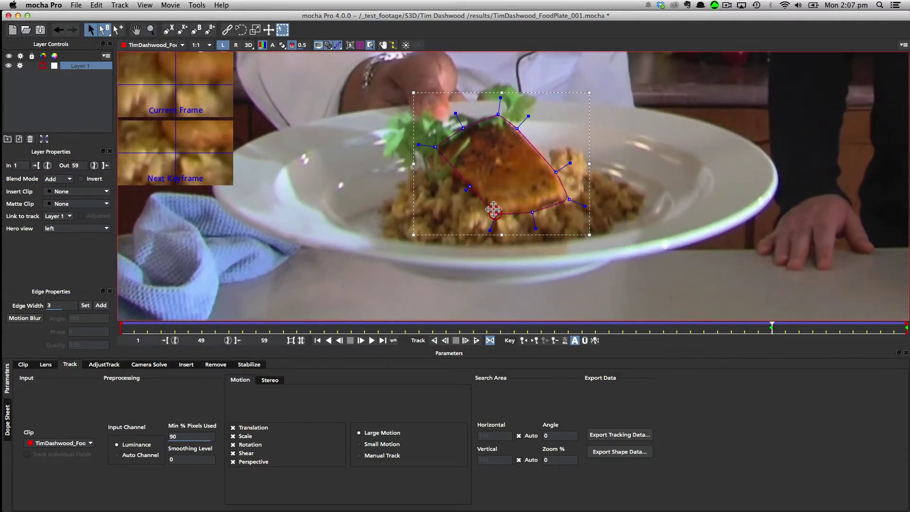
{"action": "left_click", "coordinate": [435, 148]}
{"action": "left_click_drag", "start_coordinate": [463, 128], "coordinate": [516, 130]}
{"action": "left_click", "coordinate": [517, 129]}
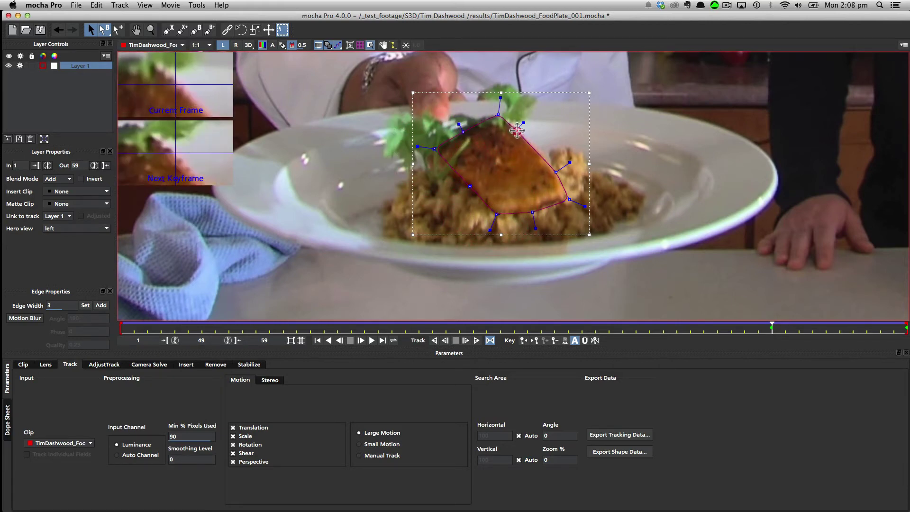
{"action": "left_click", "coordinate": [558, 172]}
{"action": "left_click", "coordinate": [566, 199]}
{"action": "left_click_drag", "start_coordinate": [566, 200], "coordinate": [569, 199]}
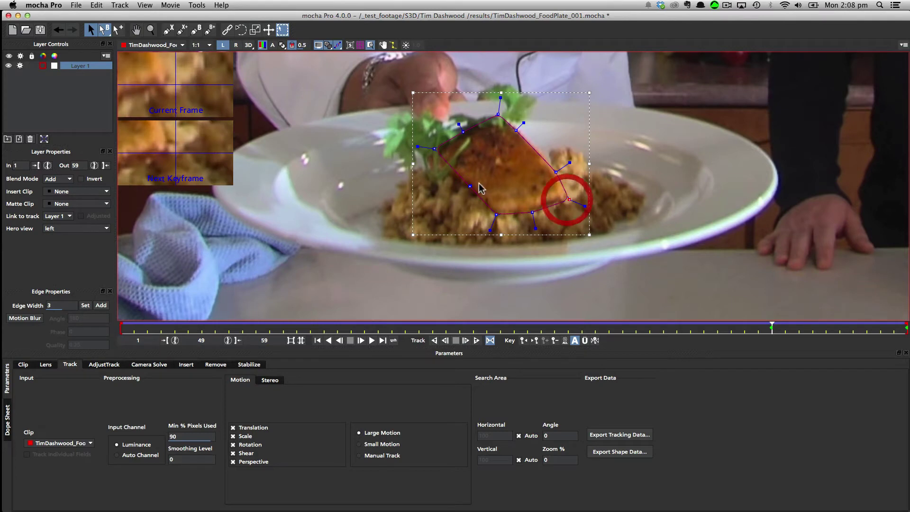
{"action": "left_click", "coordinate": [237, 45]}
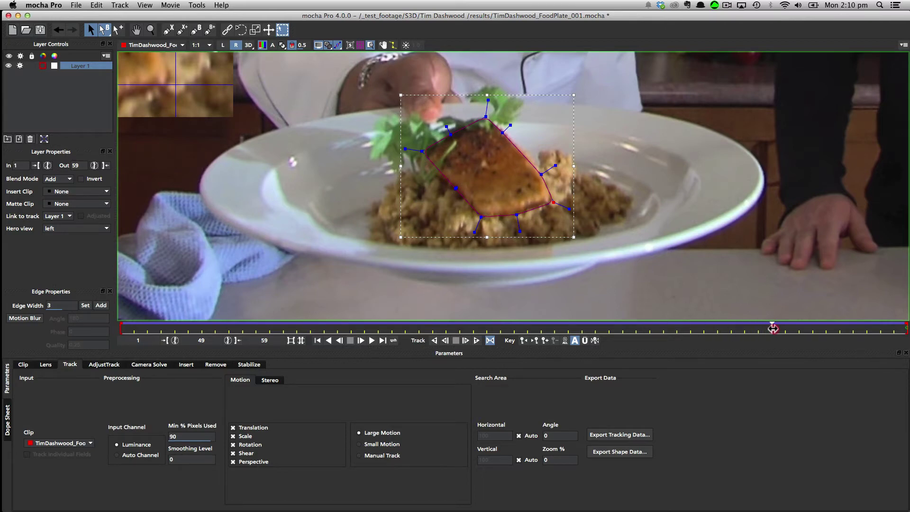
Adjust the spline points to the salmon's outline in the left view at frame 1
{"action": "left_click_drag", "start_coordinate": [773, 328], "coordinate": [82, 330]}
{"action": "left_click", "coordinate": [222, 45]}
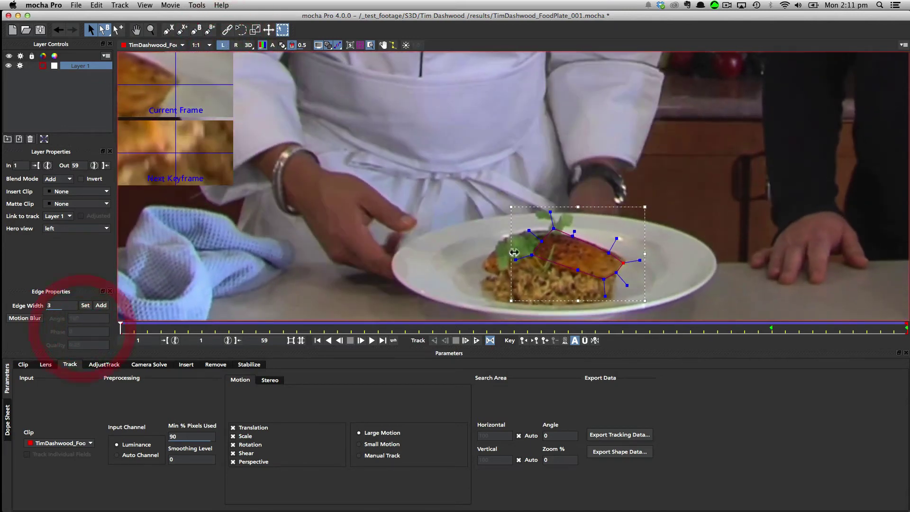
{"action": "left_click_drag", "start_coordinate": [554, 228], "coordinate": [545, 233]}
{"action": "left_click", "coordinate": [532, 256]}
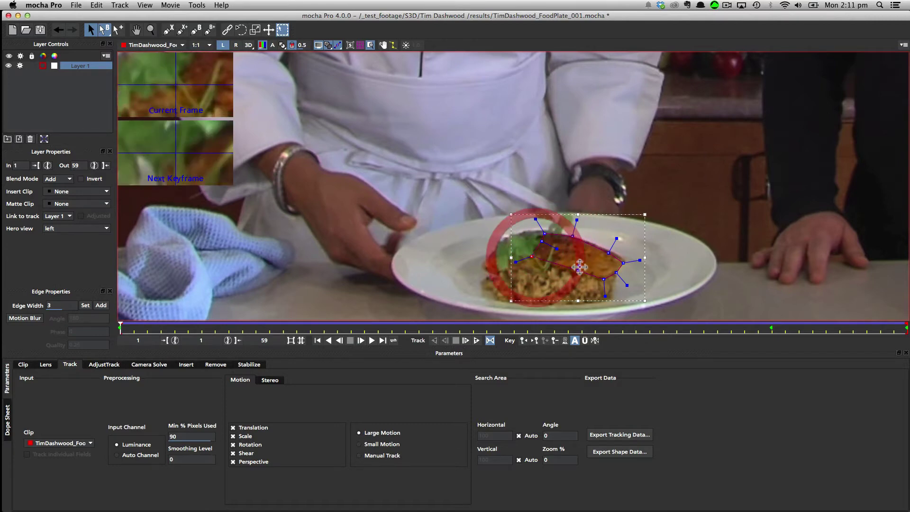
{"action": "left_click_drag", "start_coordinate": [578, 270], "coordinate": [611, 250]}
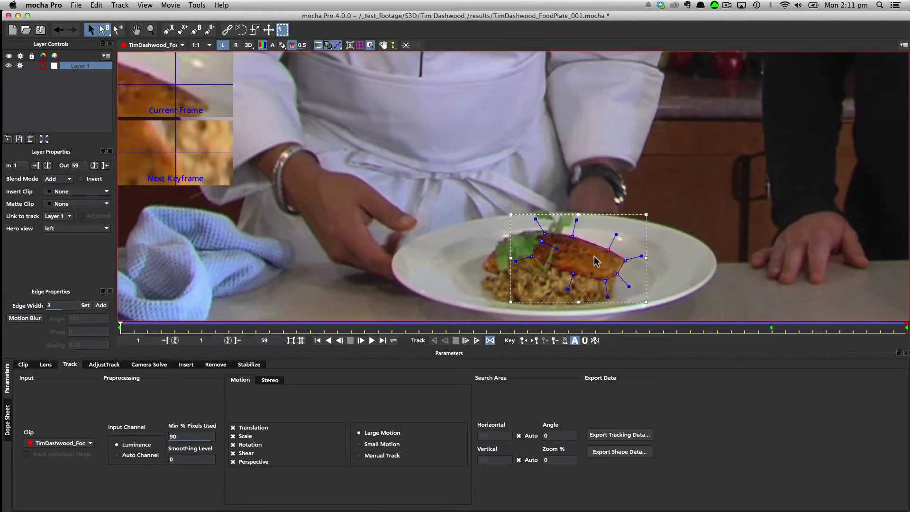
{"action": "left_click", "coordinate": [571, 236]}
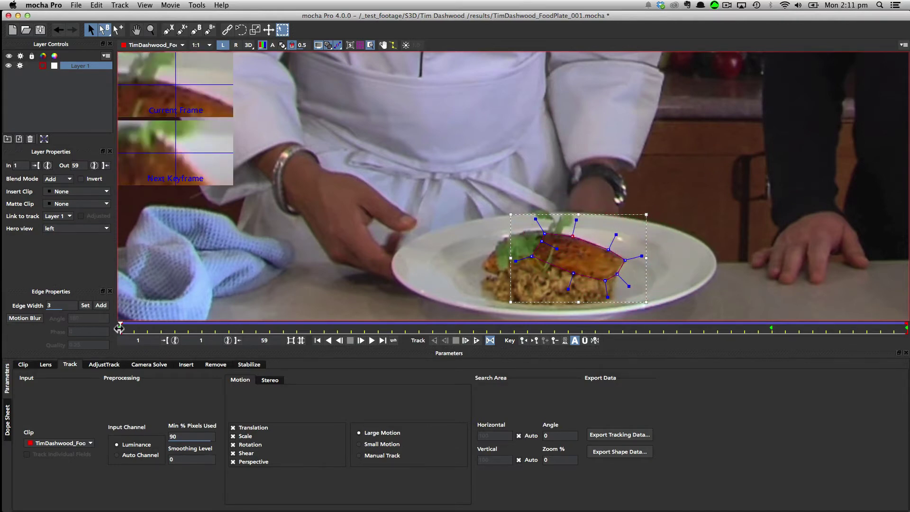
Refine the spline points at the salmon's right tip, top and left edge in the left view at frame 33
{"action": "left_click_drag", "start_coordinate": [119, 328], "coordinate": [554, 334]}
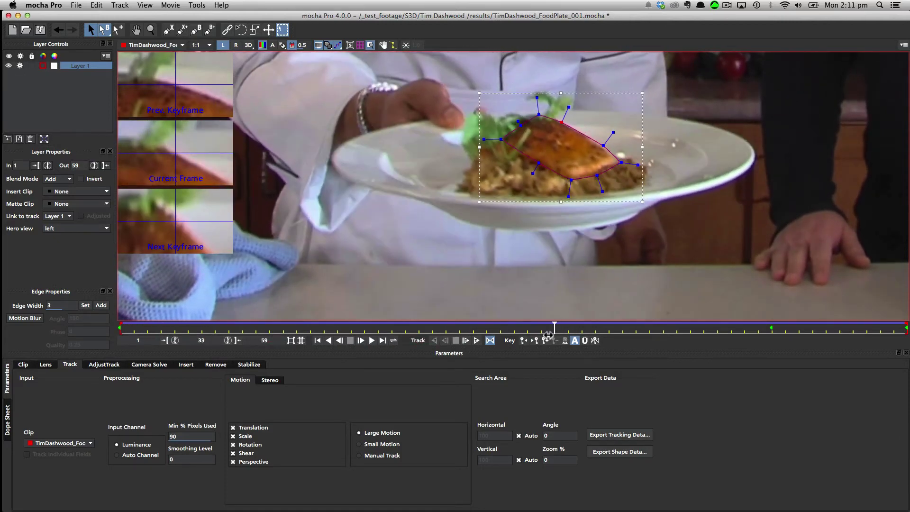
{"action": "left_click", "coordinate": [601, 146]}
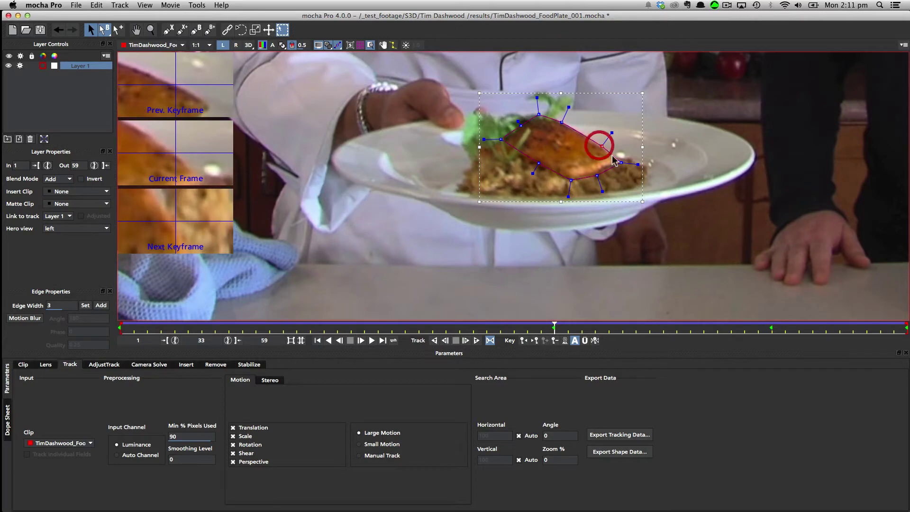
{"action": "left_click", "coordinate": [621, 163]}
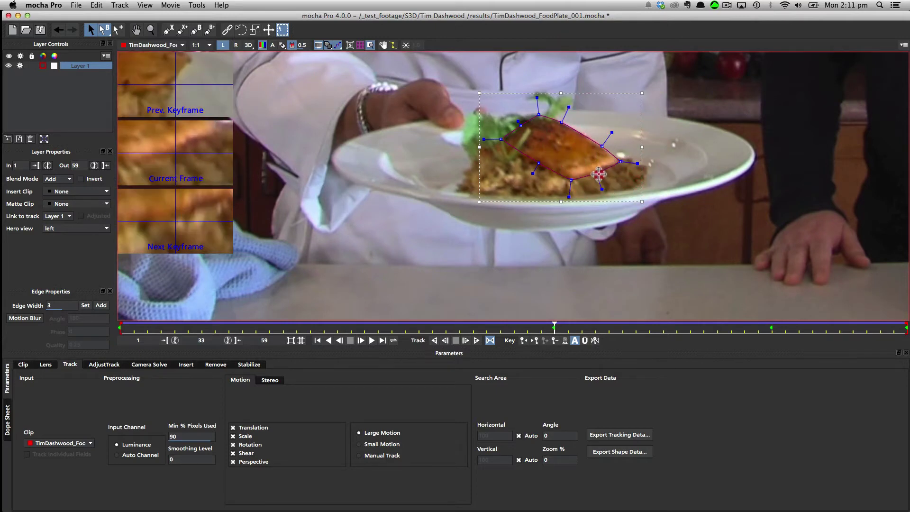
{"action": "left_click", "coordinate": [597, 174]}
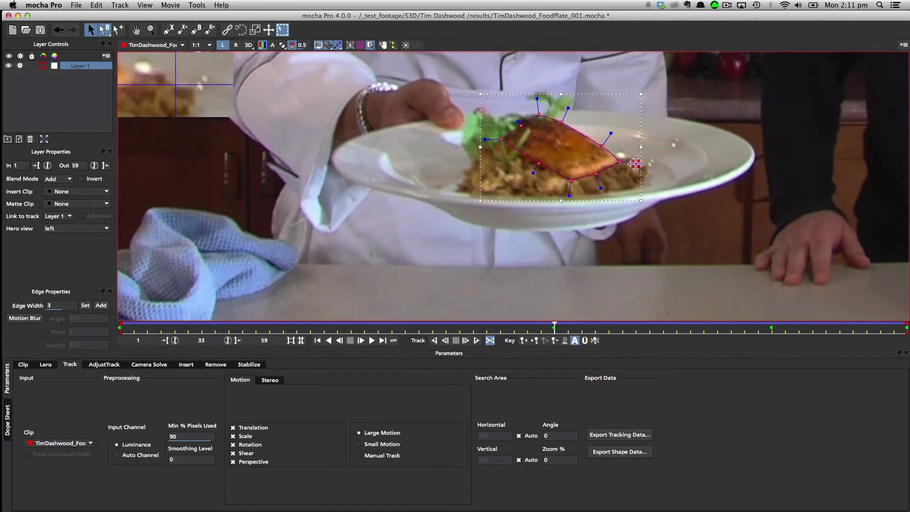
{"action": "left_click", "coordinate": [539, 115]}
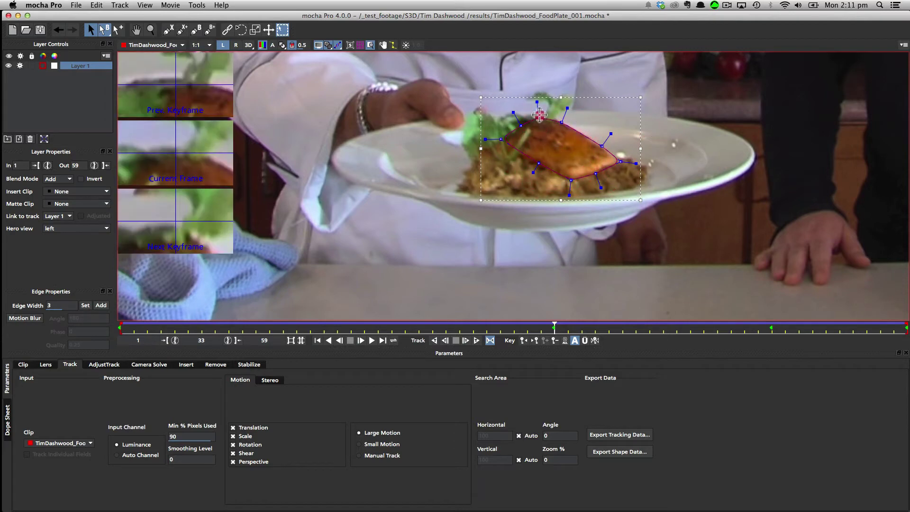
{"action": "left_click", "coordinate": [501, 140]}
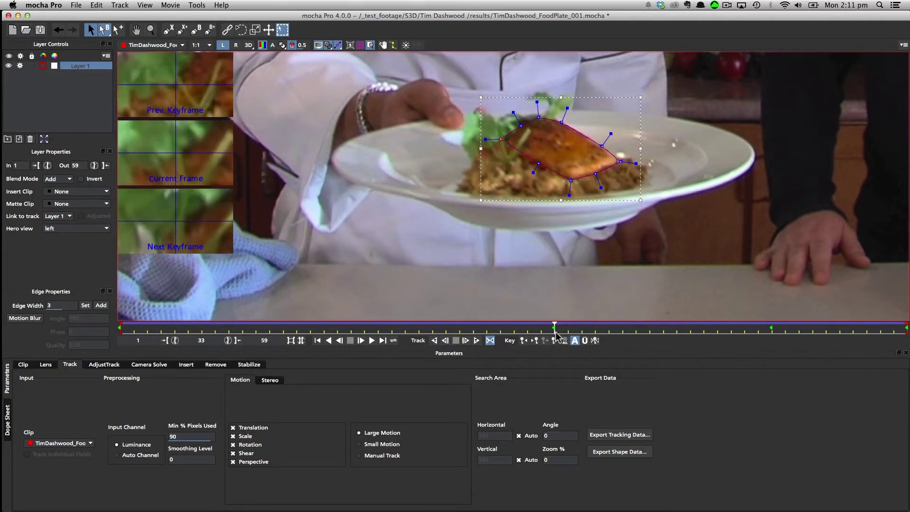
Adjust the spline points along the salmon's top and upper-right edge in the left view at frame 41
{"action": "left_click_drag", "start_coordinate": [561, 328], "coordinate": [666, 330]}
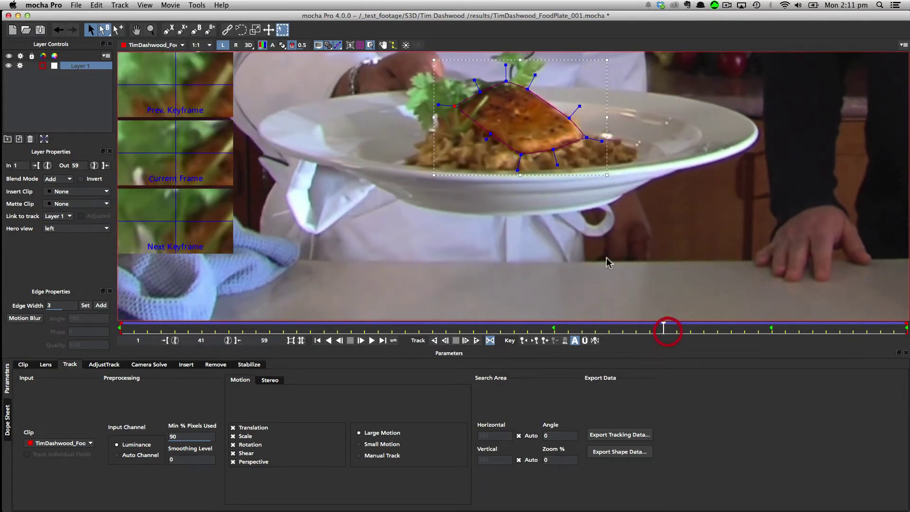
{"action": "left_click", "coordinate": [505, 82]}
{"action": "left_click", "coordinate": [528, 89]}
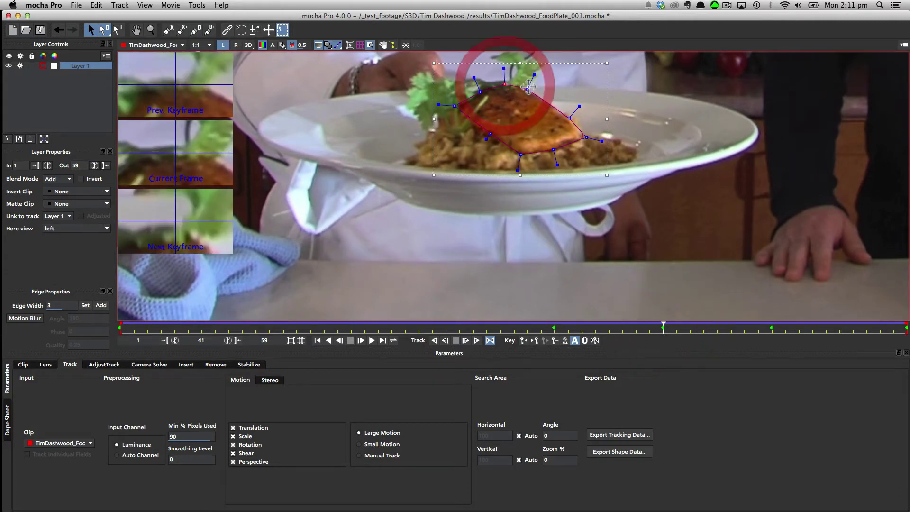
{"action": "left_click", "coordinate": [568, 116]}
Adjust the two spline points along the salmon's lower edge in the left view at frame 59
{"action": "left_click_drag", "start_coordinate": [663, 331], "coordinate": [908, 350]}
{"action": "left_click", "coordinate": [532, 234]}
{"action": "left_click", "coordinate": [493, 237]}
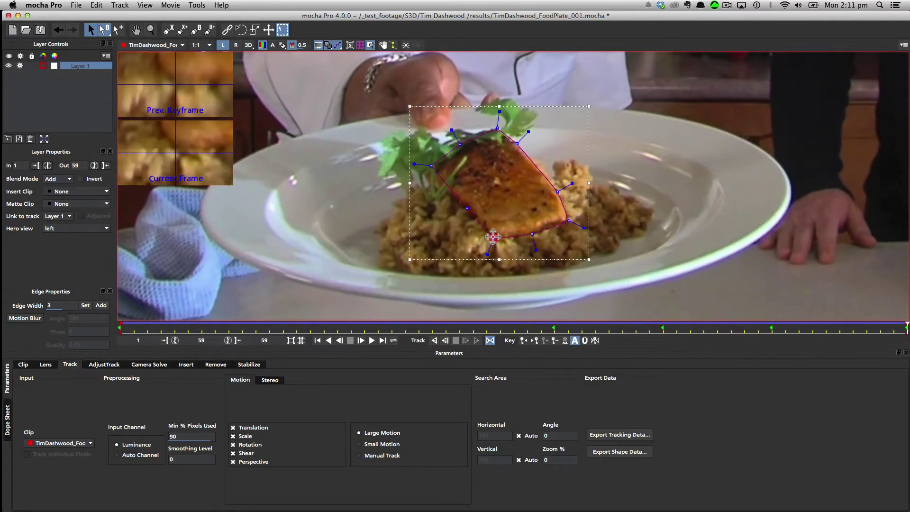
Scrub through the clip in the left and right views to check how the refined spline follows the salmon
{"action": "left_click", "coordinate": [482, 331]}
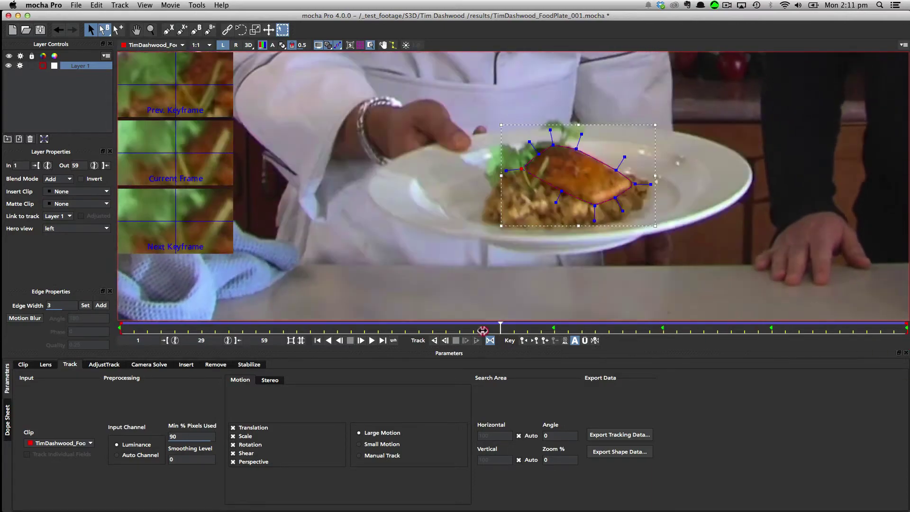
{"action": "mouse_move", "coordinate": [482, 330]}
{"action": "left_mouse_down"}
{"action": "mouse_move", "coordinate": [828, 340]}
{"action": "mouse_move", "coordinate": [423, 332]}
{"action": "mouse_move", "coordinate": [480, 331]}
{"action": "left_mouse_up"}
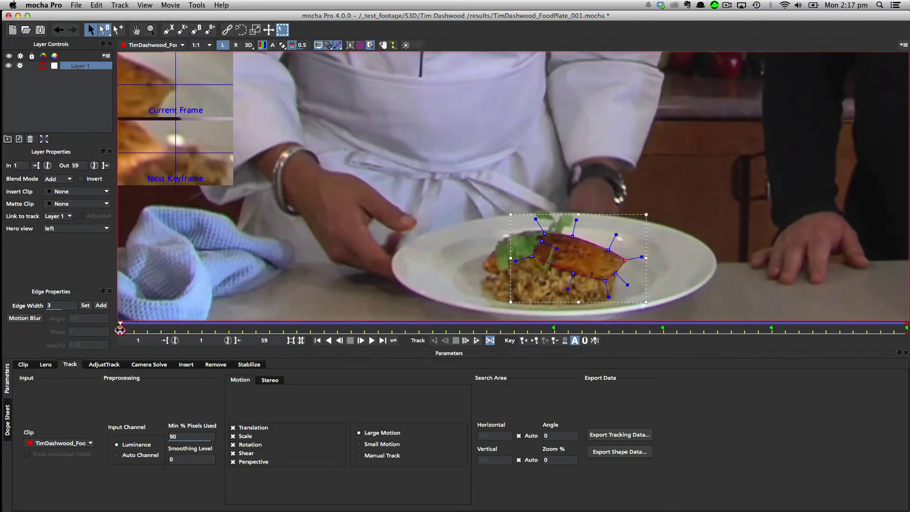
{"action": "left_click_drag", "start_coordinate": [120, 330], "coordinate": [106, 352]}
{"action": "left_click", "coordinate": [236, 46]}
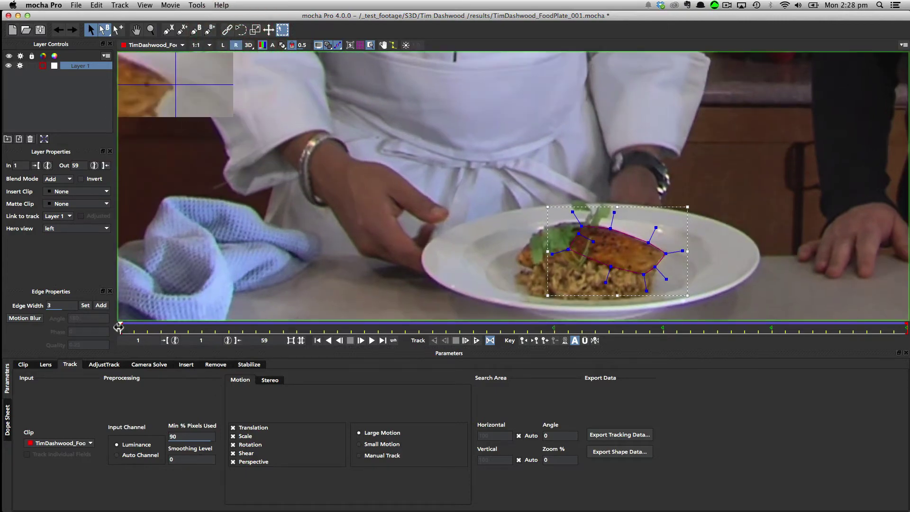
{"action": "left_click_drag", "start_coordinate": [119, 327], "coordinate": [601, 334]}
Move the spline point at the salmon's right tip inward in the left view at frame 37, and compare both views
{"action": "key", "text": "1"}
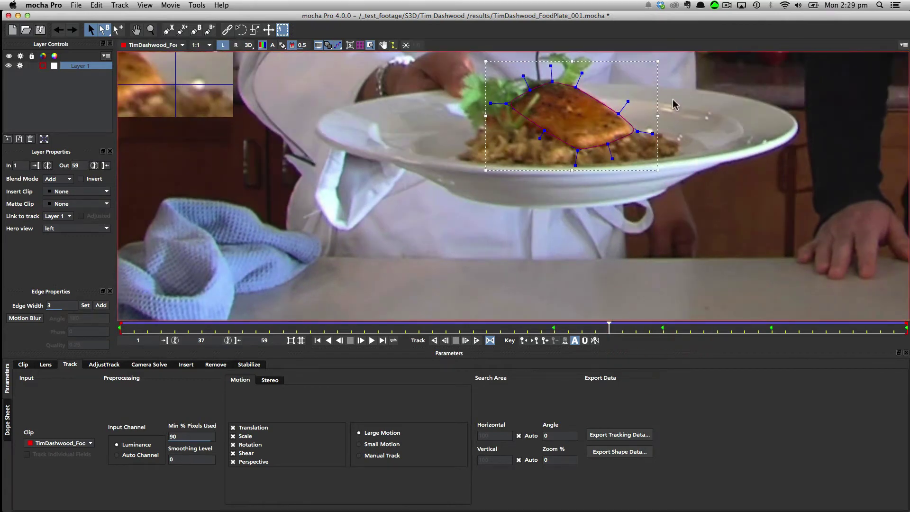
{"action": "left_click", "coordinate": [635, 131]}
{"action": "key", "text": "2"}
{"action": "key", "text": "1"}
{"action": "key", "text": "2"}
{"action": "key", "text": "1"}
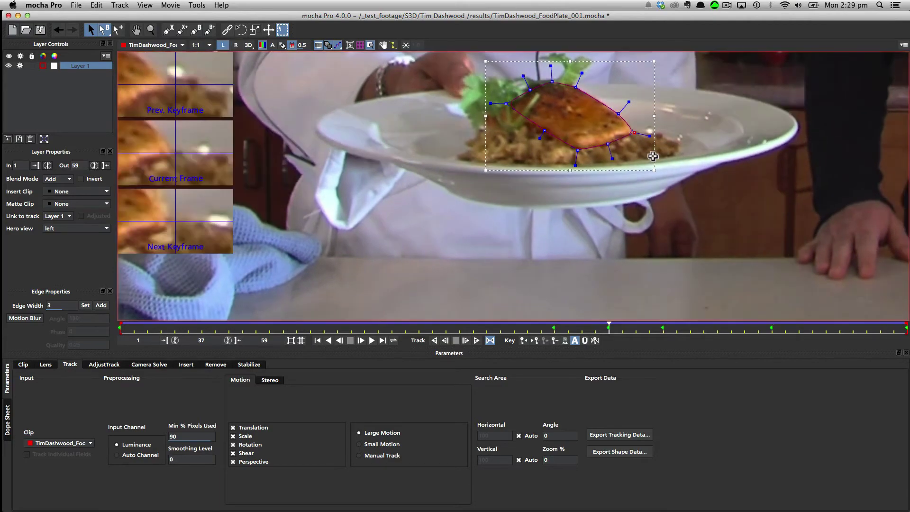
{"action": "key", "text": "2"}
{"action": "key", "text": "1"}
{"action": "key", "text": "2"}
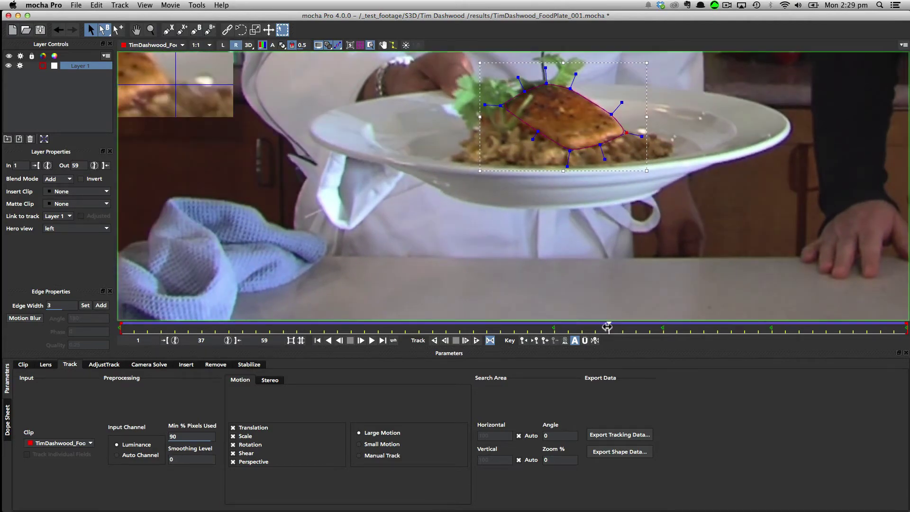
Adjust the spline point at the salmon's right tip in the left view at frame 26, and compare both views
{"action": "left_click_drag", "start_coordinate": [607, 326], "coordinate": [460, 328]}
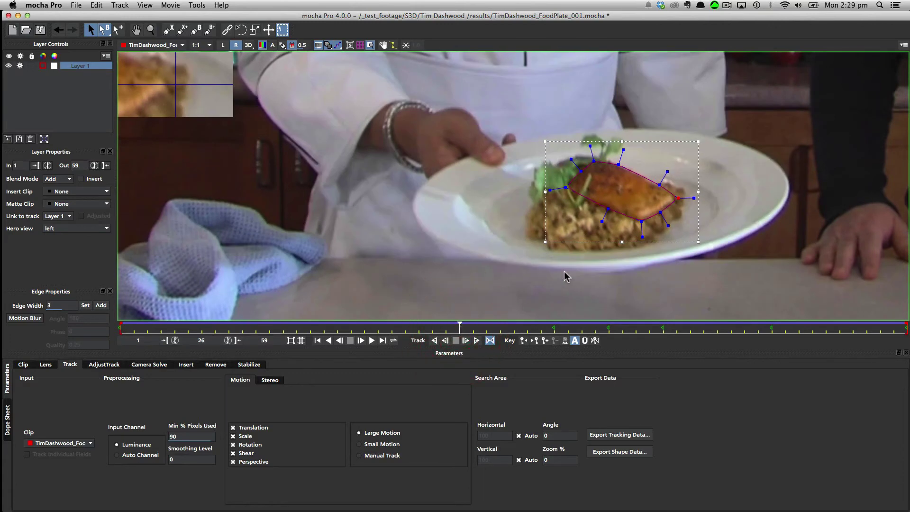
{"action": "key", "text": "1"}
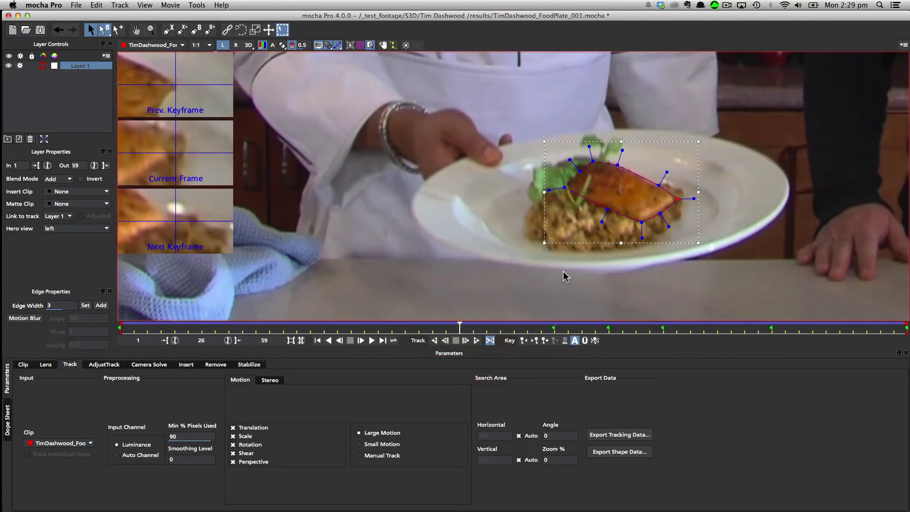
{"action": "left_click", "coordinate": [677, 198]}
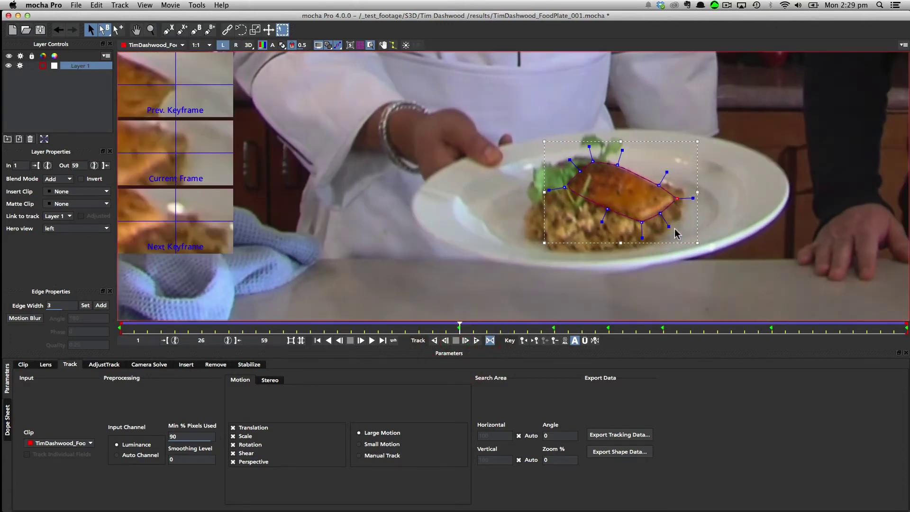
{"action": "key", "text": "2"}
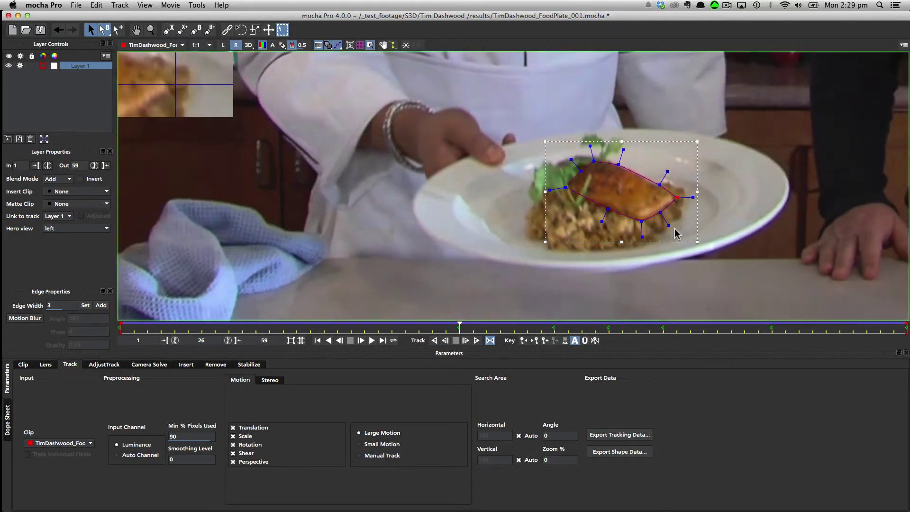
{"action": "key", "text": "1"}
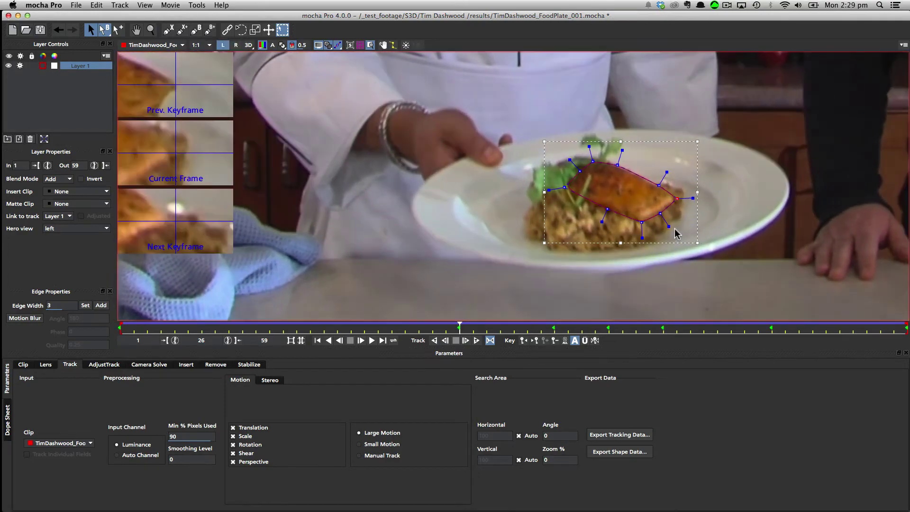
{"action": "key", "text": "2"}
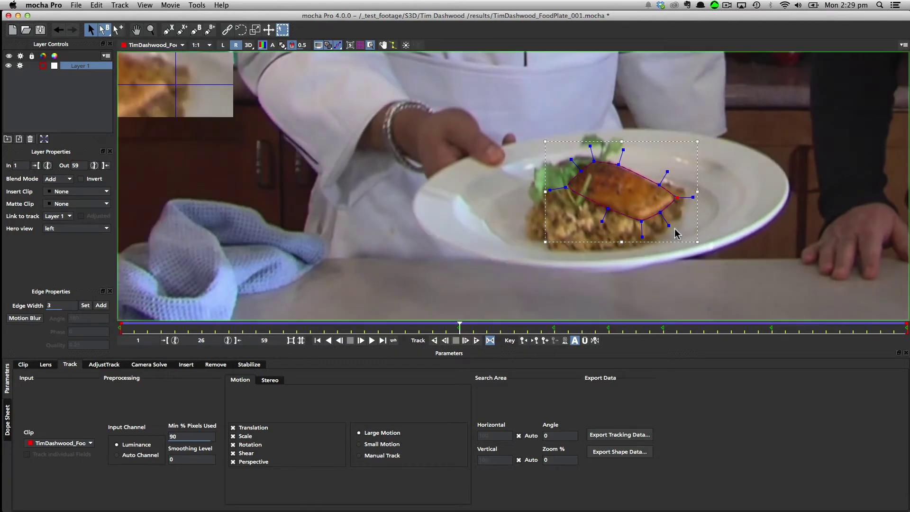
{"action": "key", "text": "1"}
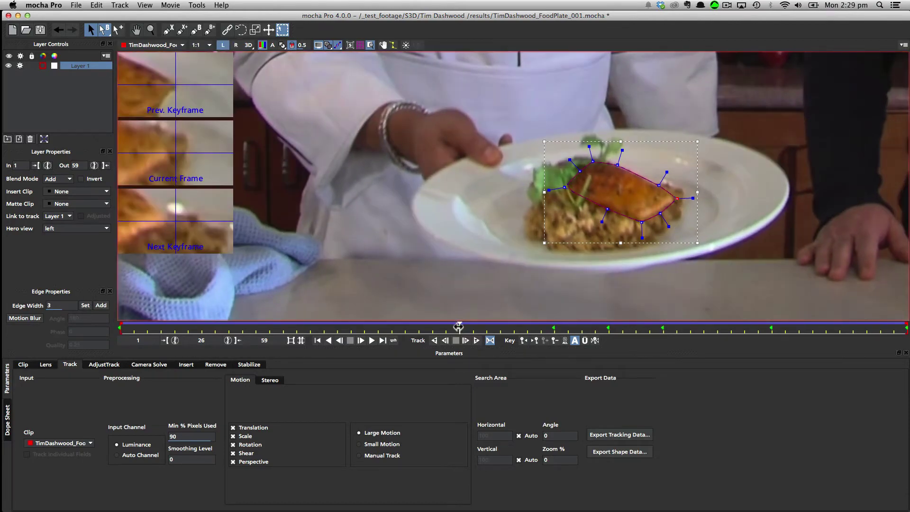
Scrub through nearby frames, return to frame 26, and compare the upper-right edge point in the left and right views
{"action": "mouse_move", "coordinate": [458, 326]}
{"action": "left_mouse_down"}
{"action": "mouse_move", "coordinate": [219, 326]}
{"action": "mouse_move", "coordinate": [445, 326]}
{"action": "left_mouse_up"}
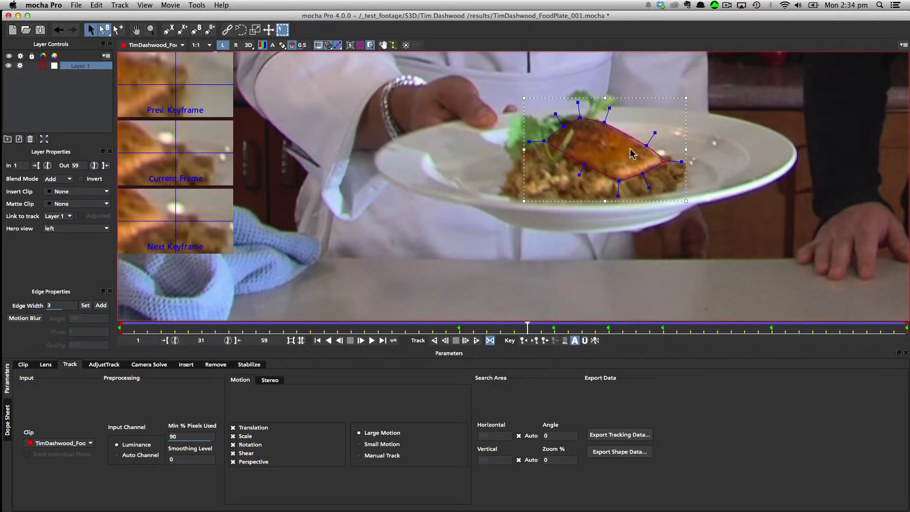
{"action": "left_click_drag", "start_coordinate": [527, 329], "coordinate": [459, 341]}
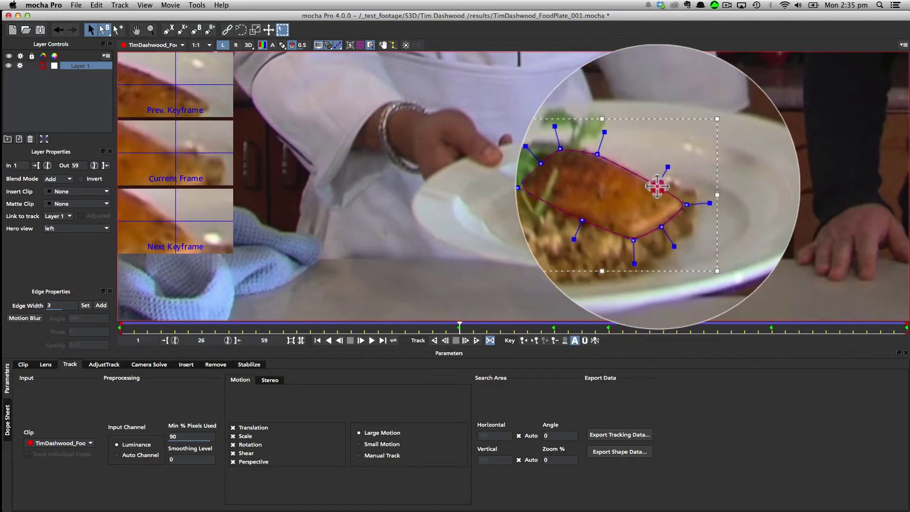
{"action": "key", "text": "2"}
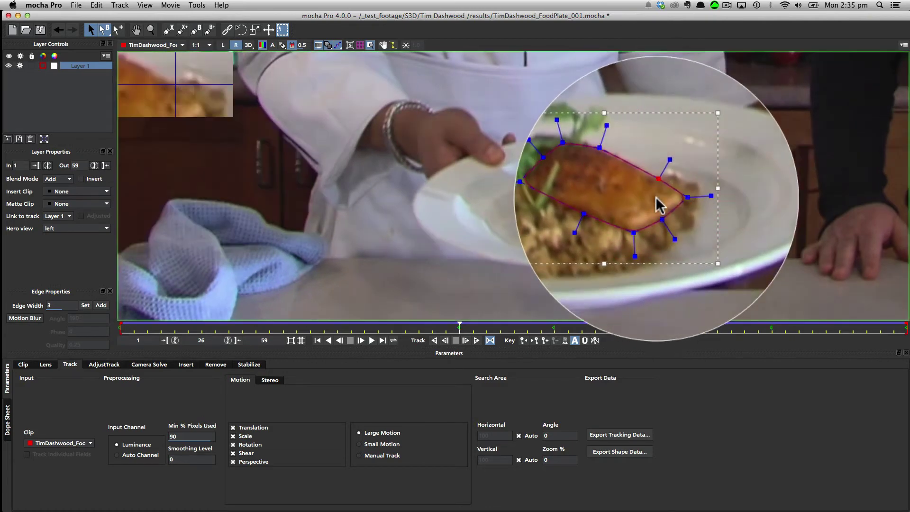
Adjust the spline points at the salmon's upper-right edge and right tip in the right view at frame 26, and inspect the timeline keyframe
{"action": "key", "text": "1"}
{"action": "key", "text": "2"}
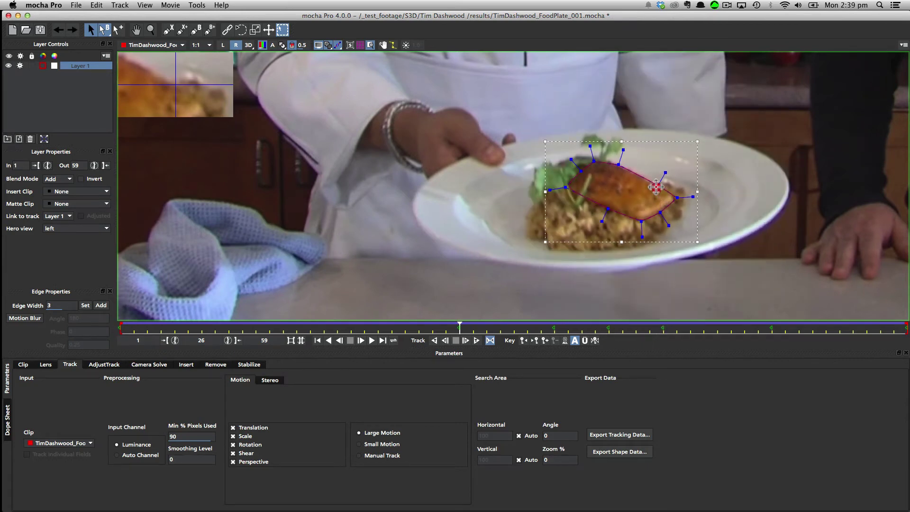
{"action": "left_click_drag", "start_coordinate": [656, 187], "coordinate": [677, 198]}
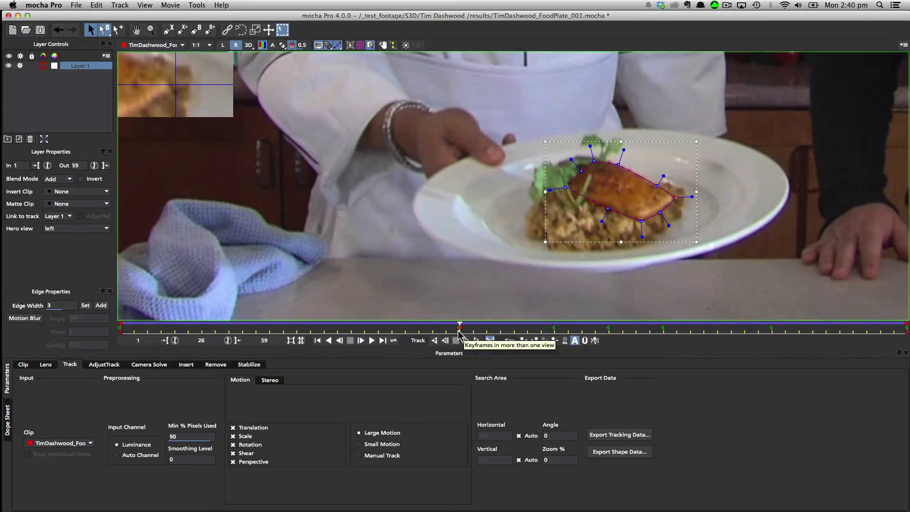
{"action": "left_click_drag", "start_coordinate": [459, 328], "coordinate": [468, 330]}
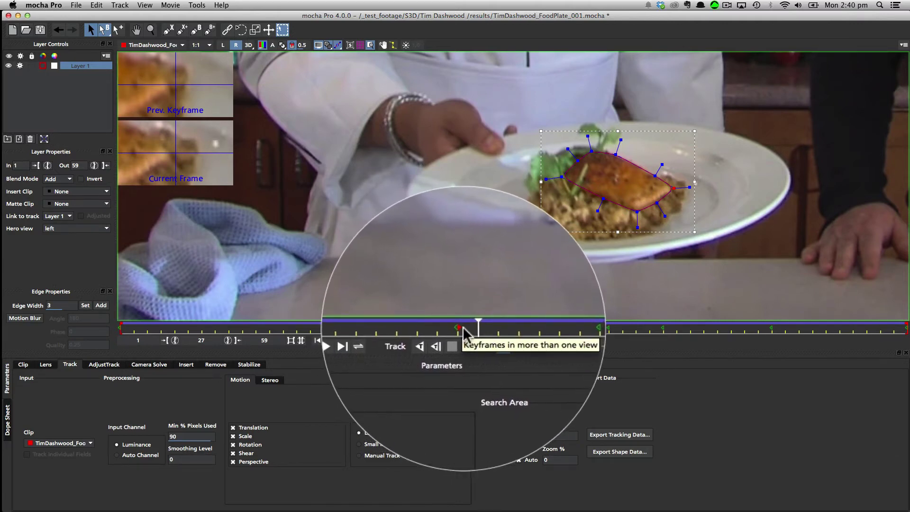
{"action": "left_click", "coordinate": [460, 328]}
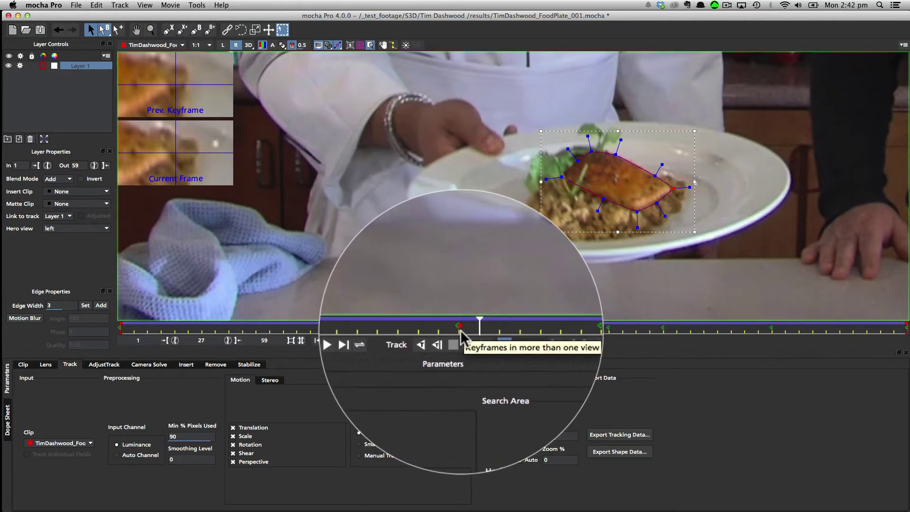
Move the spline's right tip point up and outward in the left view at frame 26, and compare it with the right view
{"action": "key", "text": "1"}
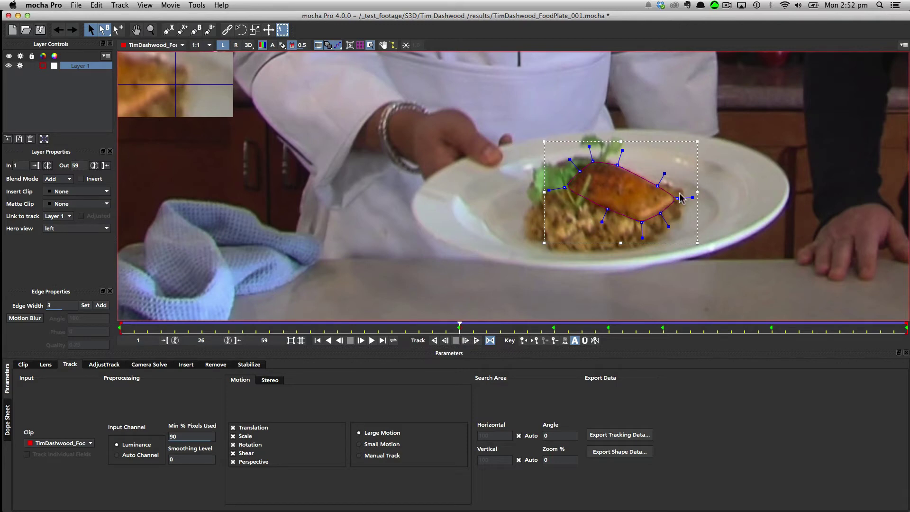
{"action": "left_click_drag", "start_coordinate": [677, 198], "coordinate": [691, 182]}
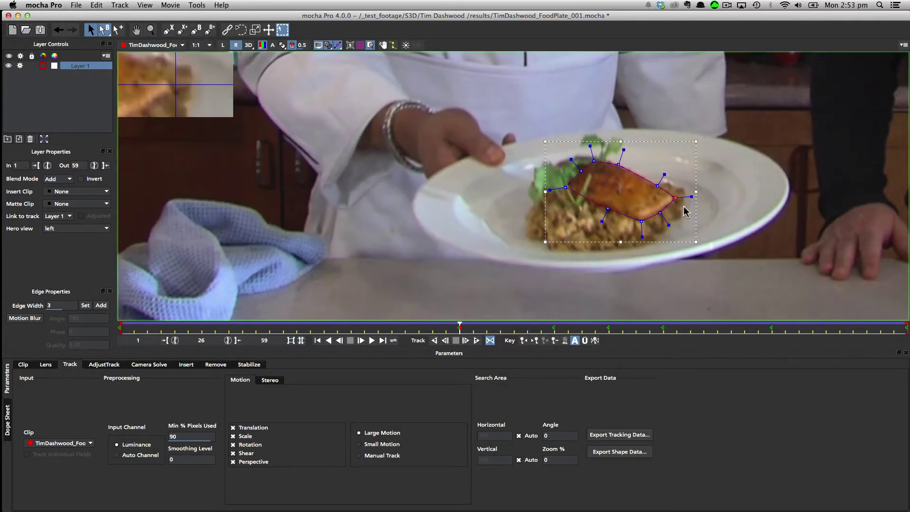
{"action": "key", "text": "2"}
{"action": "key", "text": "1"}
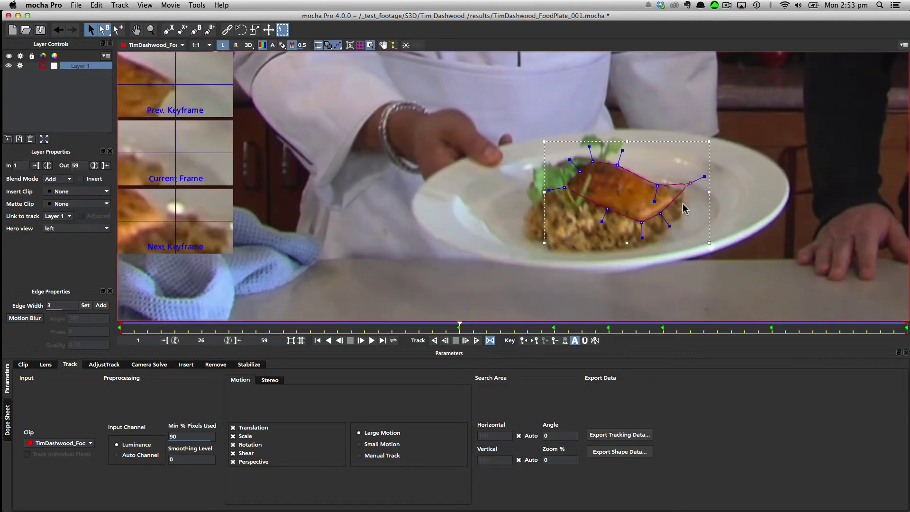
{"action": "key", "text": "2"}
{"action": "key", "text": "1"}
{"action": "key", "text": "2"}
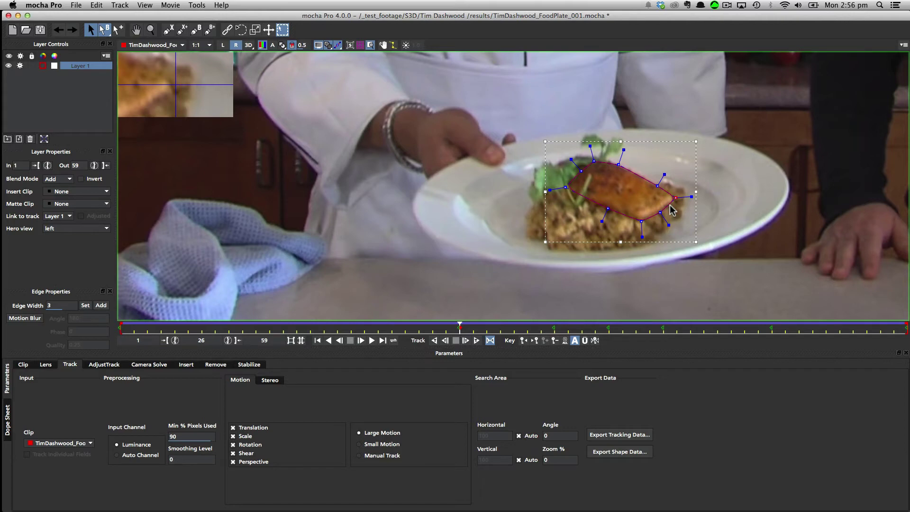
Enable keyframing across all views, move the spline's right tip point outward in the right view at frame 29, and compare both views
{"action": "left_click", "coordinate": [594, 340]}
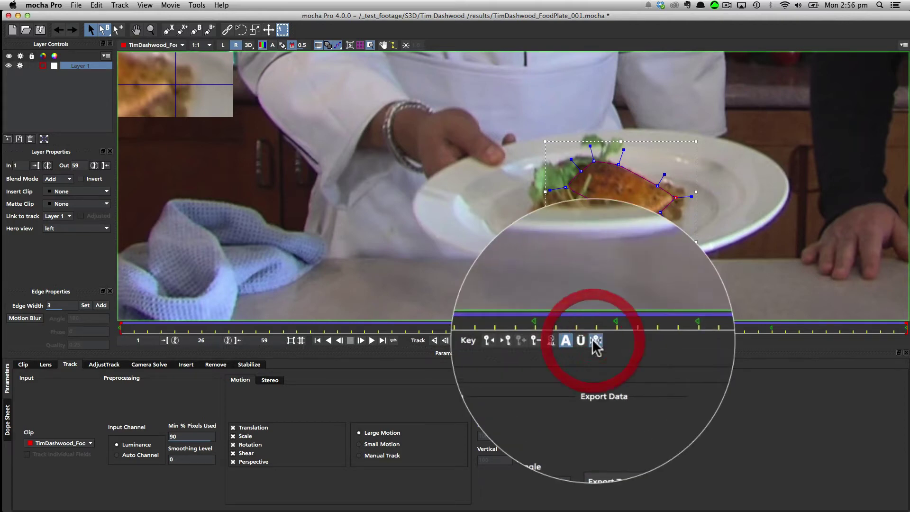
{"action": "left_click_drag", "start_coordinate": [471, 332], "coordinate": [500, 334]}
{"action": "left_click_drag", "start_coordinate": [666, 173], "coordinate": [695, 158]}
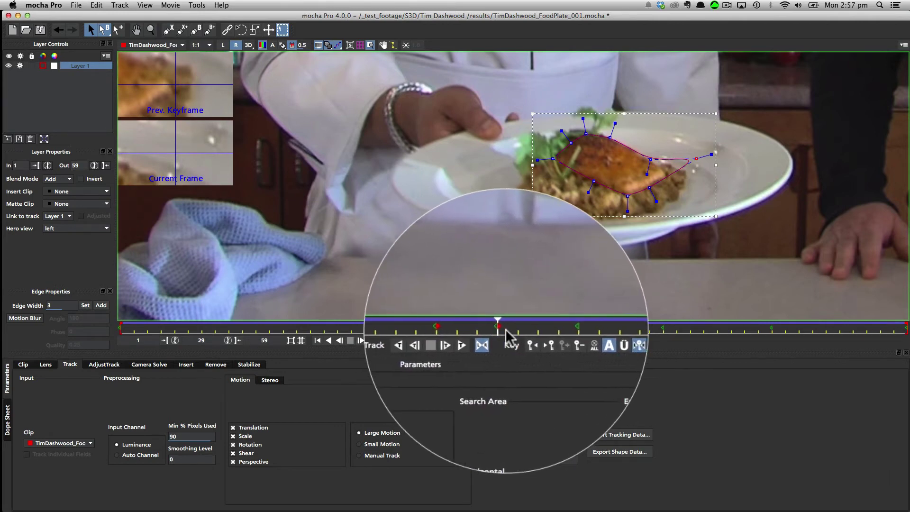
{"action": "key", "text": "1"}
{"action": "key", "text": "2"}
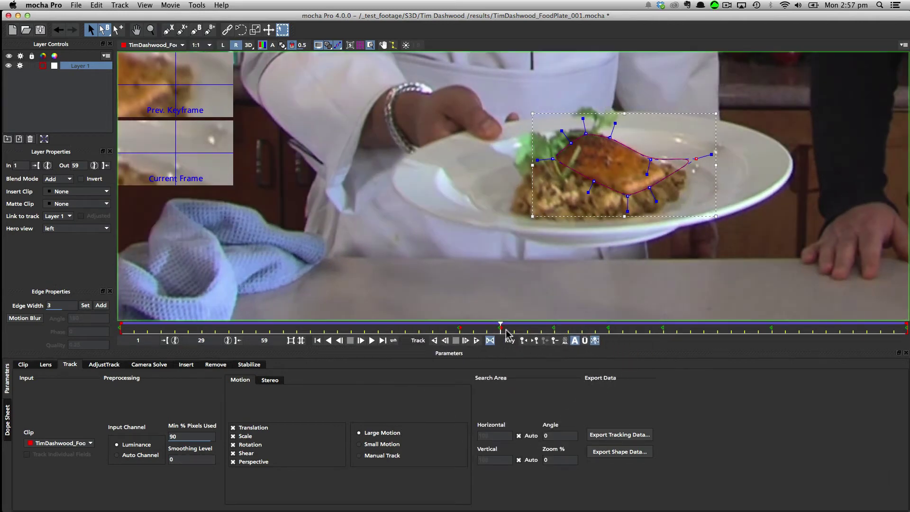
{"action": "key", "text": "1"}
{"action": "key", "text": "2"}
{"action": "key", "text": "1"}
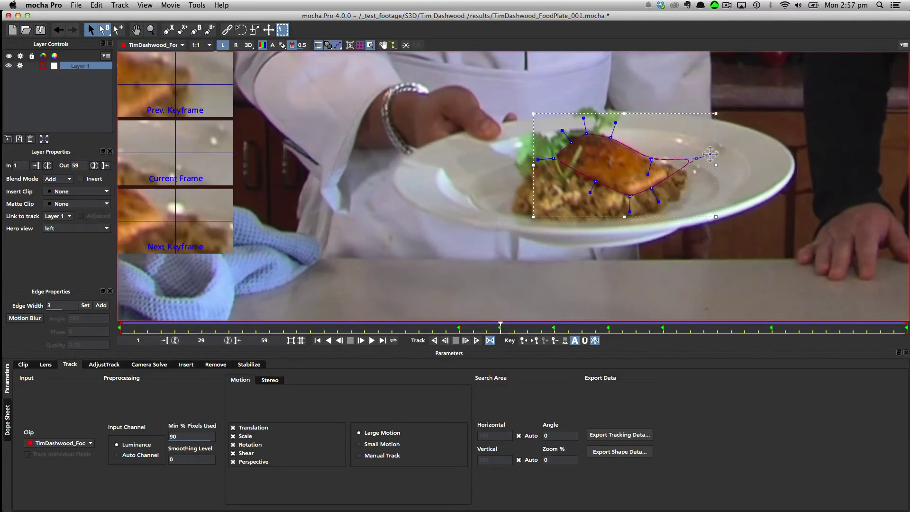
Try moving the right tip point down in the left view and up in the right view at frame 29, and undo the edits
{"action": "left_click_drag", "start_coordinate": [696, 159], "coordinate": [695, 191]}
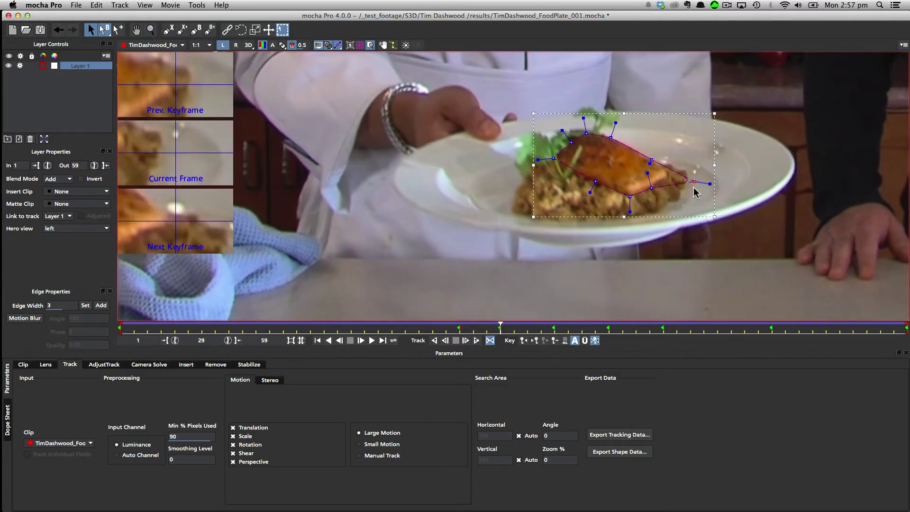
{"action": "key", "text": "2"}
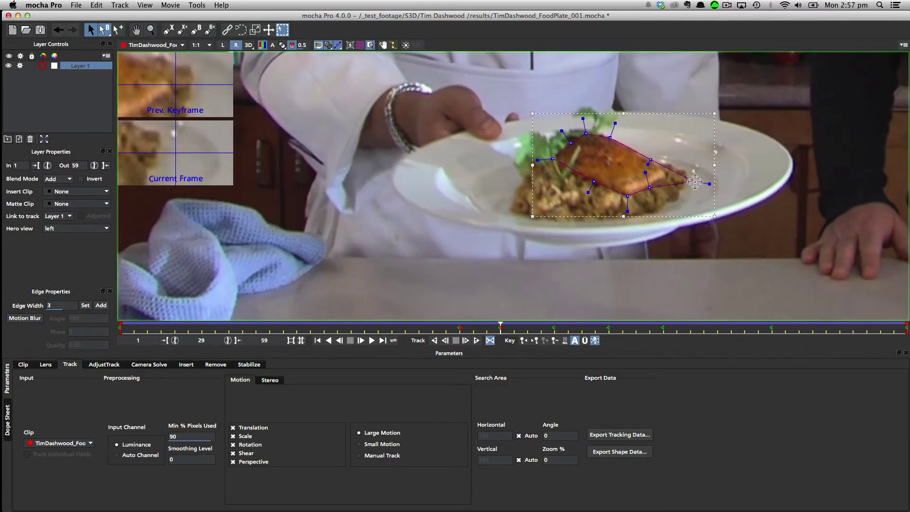
{"action": "left_click_drag", "start_coordinate": [695, 181], "coordinate": [700, 143]}
{"action": "key", "text": "1"}
{"action": "key", "text": "2"}
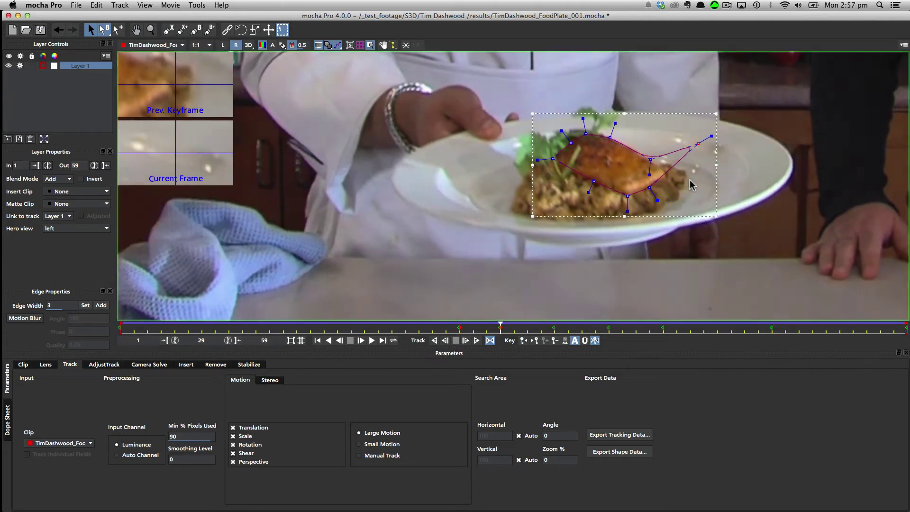
{"action": "key", "text": "1"}
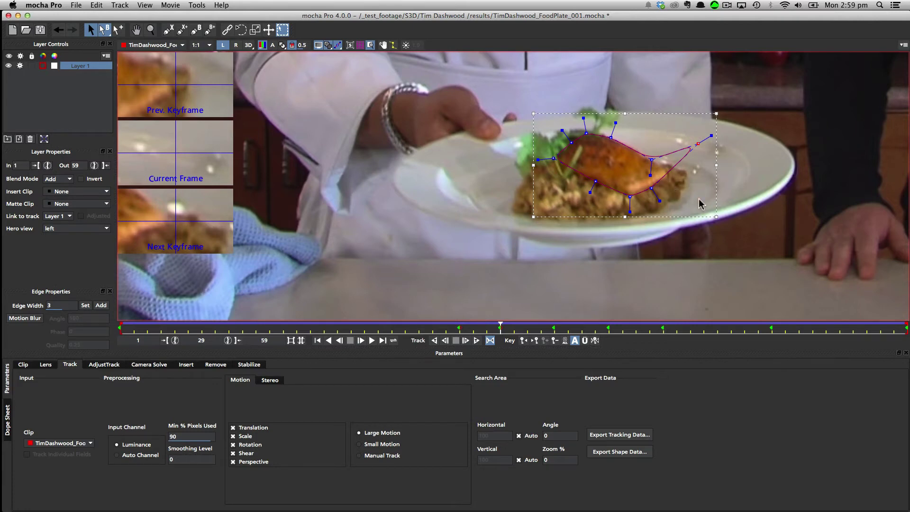
{"action": "key", "text": "2"}
{"action": "key", "text": "super+z"}
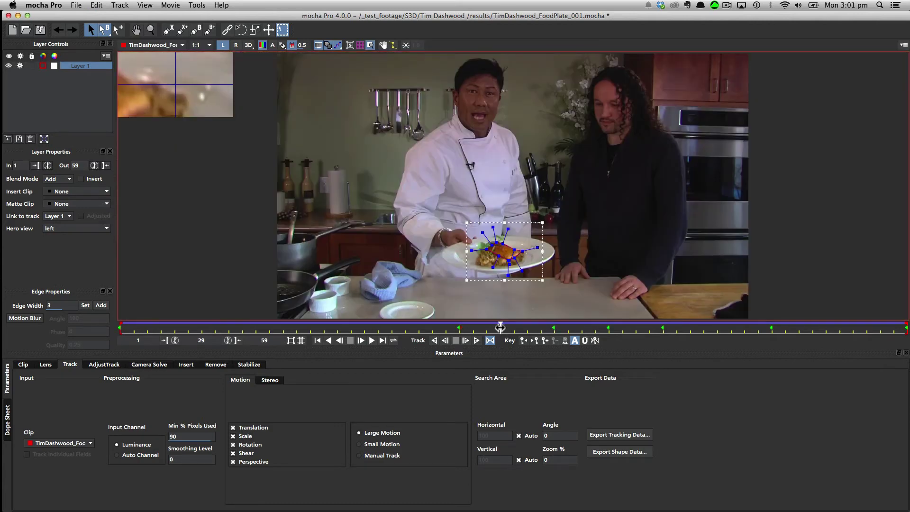
Scrub through the zoomed-out clip and switch to the right view to review the whole spline animation
{"action": "left_click_drag", "start_coordinate": [500, 327], "coordinate": [445, 327]}
{"action": "left_click", "coordinate": [236, 45]}
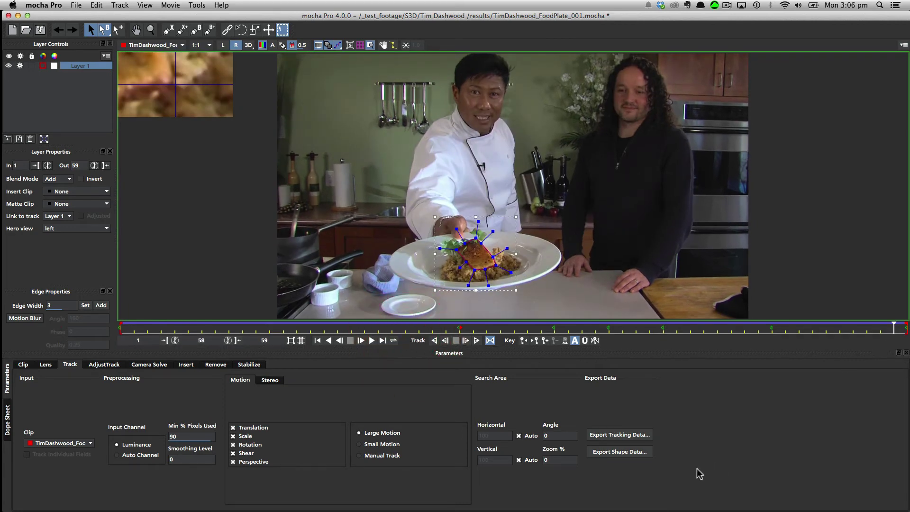
Start a shape data export for the layer with the format Nuke v6.2+ Roto [Transform & Shape] (*.nk)
{"action": "left_click", "coordinate": [633, 452]}
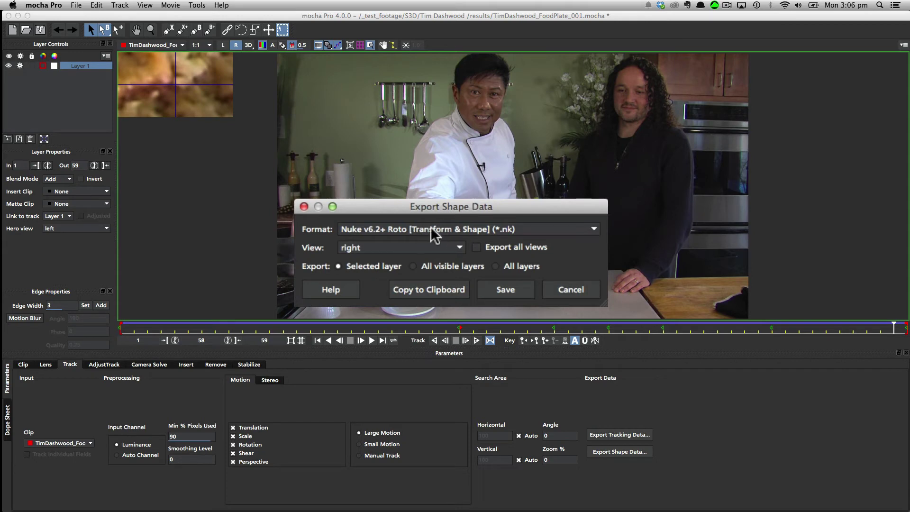
{"action": "left_click", "coordinate": [557, 226]}
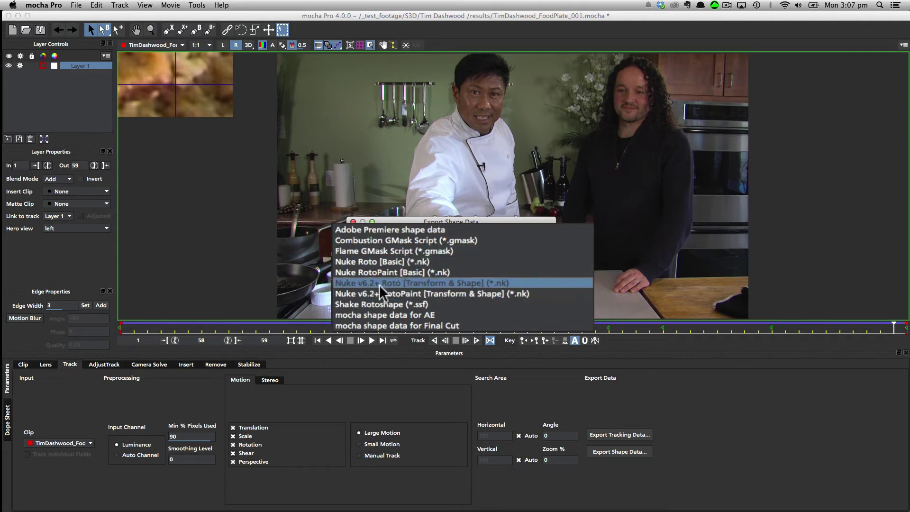
{"action": "left_click", "coordinate": [416, 284]}
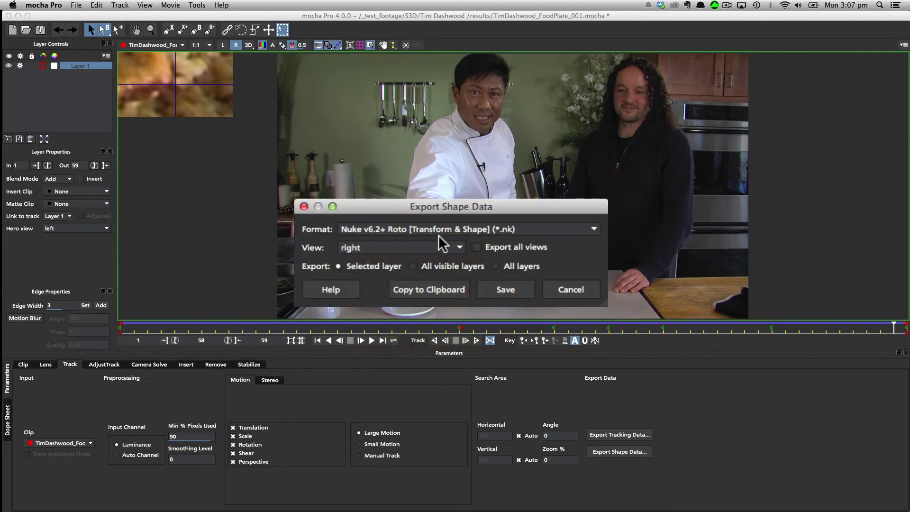
{"action": "left_click", "coordinate": [473, 230]}
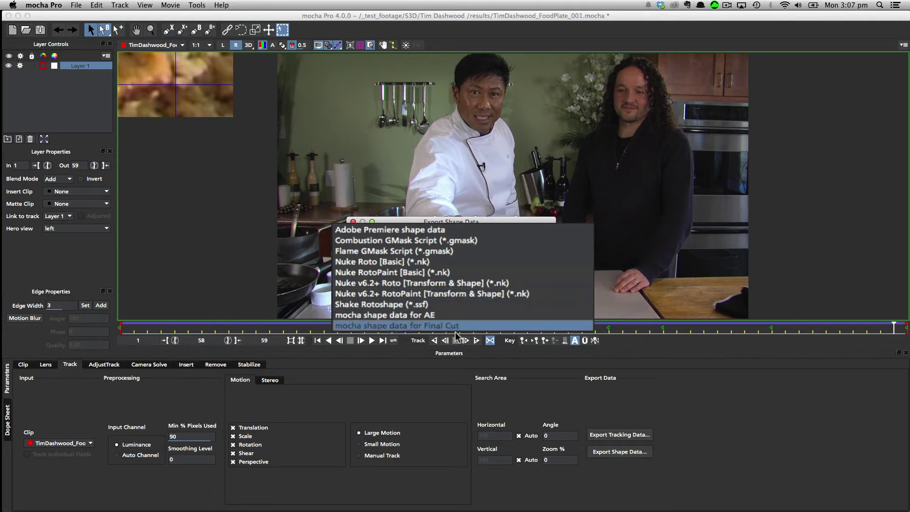
{"action": "left_click", "coordinate": [425, 283]}
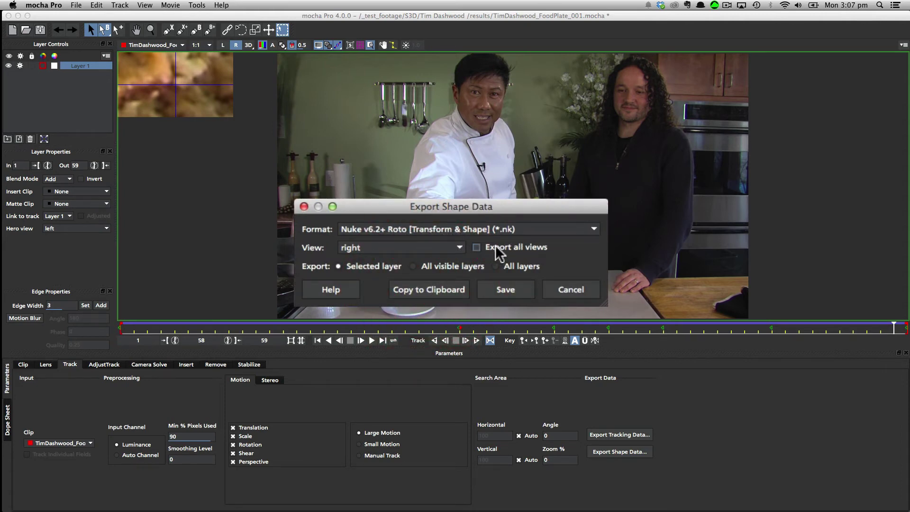
Set the shape export to include all views for the selected layer, and copy the data to the clipboard
{"action": "left_click", "coordinate": [458, 247]}
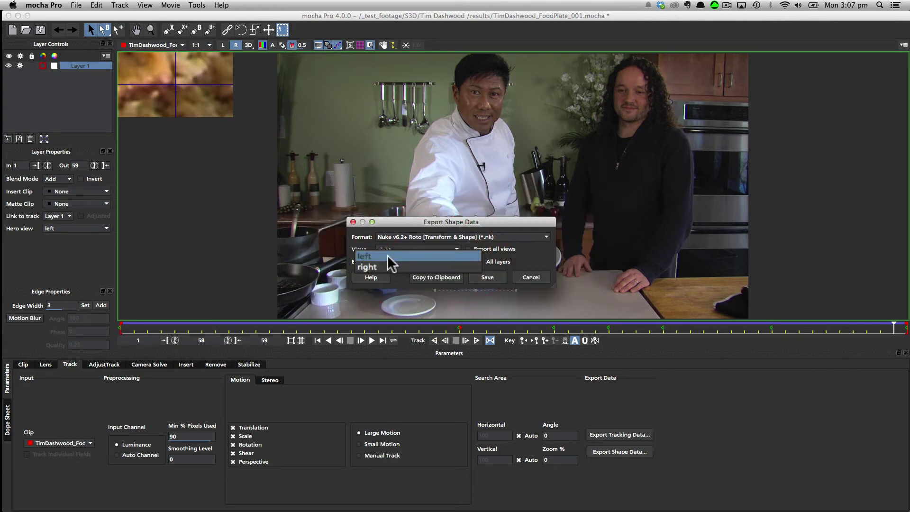
{"action": "left_click", "coordinate": [369, 267]}
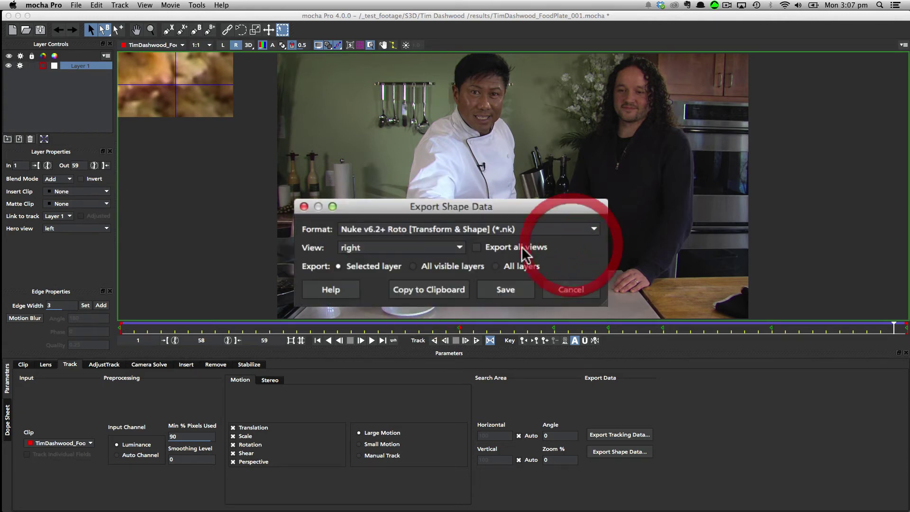
{"action": "left_click", "coordinate": [521, 246]}
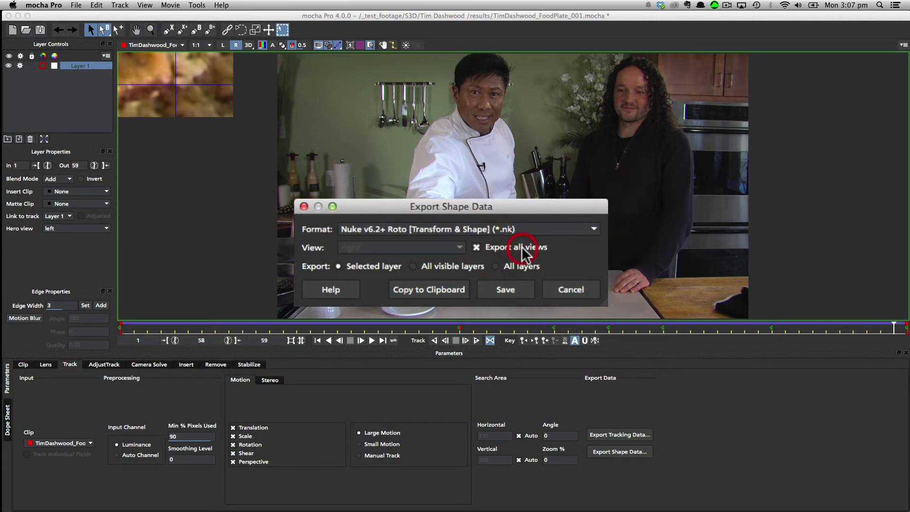
{"action": "left_click", "coordinate": [430, 285]}
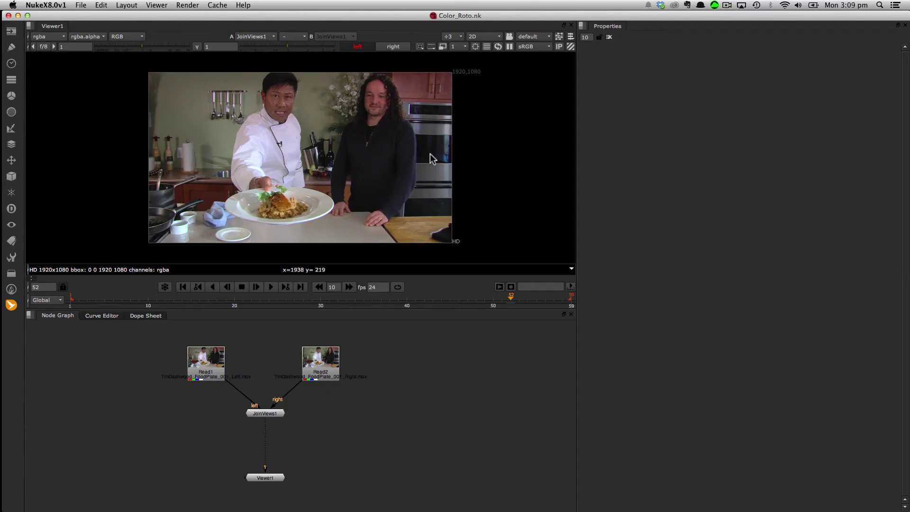
Switch to NukeX and compare the left and right views of the joined stereo footage
{"action": "left_click", "coordinate": [402, 48]}
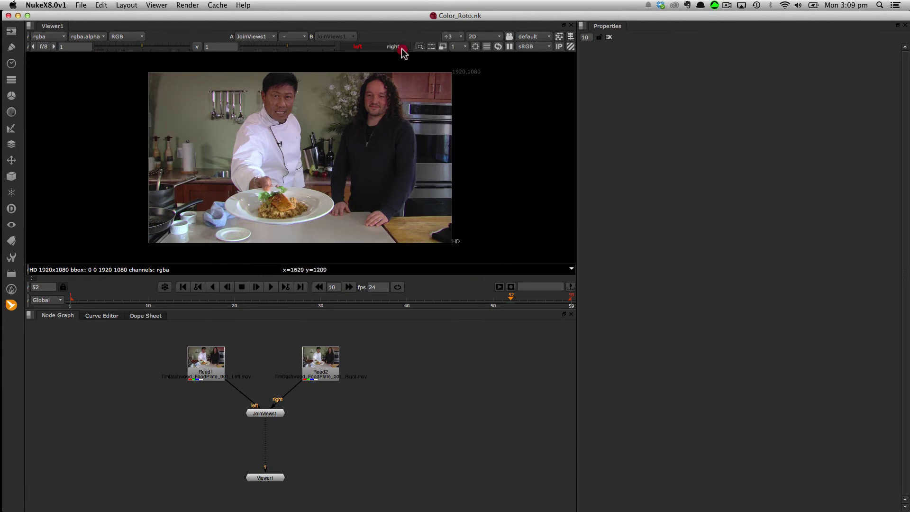
{"action": "left_click", "coordinate": [357, 46]}
{"action": "left_click", "coordinate": [393, 46]}
{"action": "left_click", "coordinate": [358, 46]}
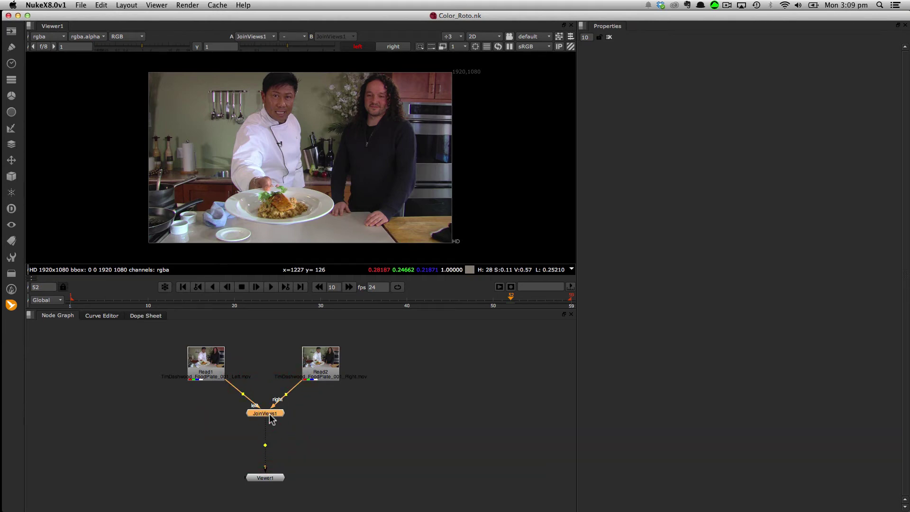
Paste the copied roto shape data after the JoinViews1 node and open the new Roto node's properties
{"action": "key", "text": "super+v"}
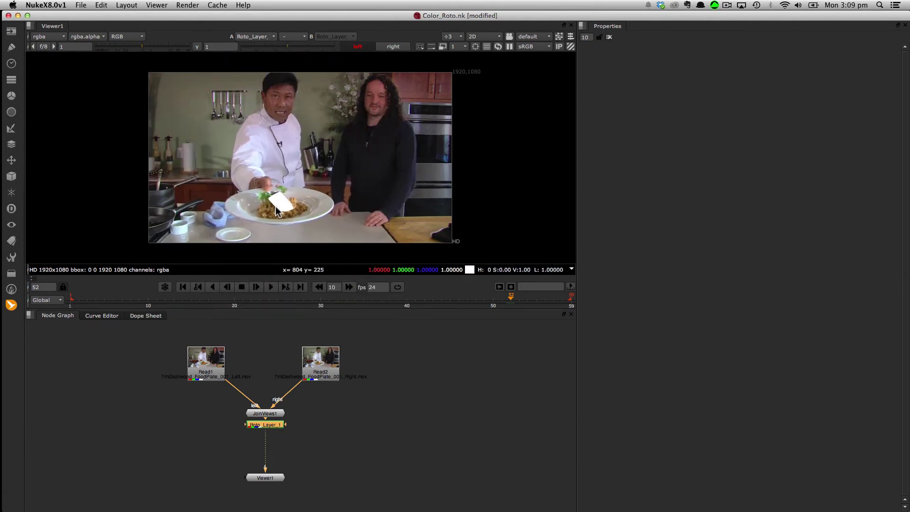
{"action": "double_click", "coordinate": [271, 425]}
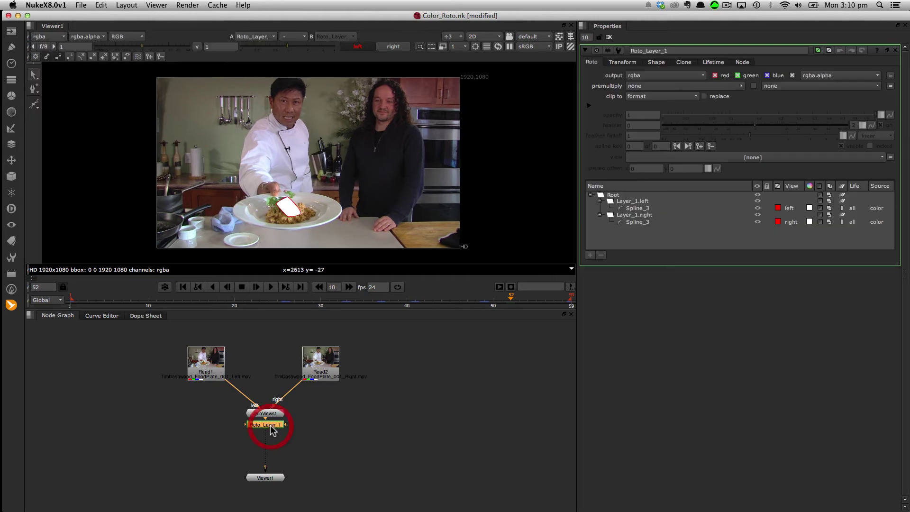
Examine the Roto node's left and right layers, their splines, and the view assigned to each spline
{"action": "left_click", "coordinate": [639, 201]}
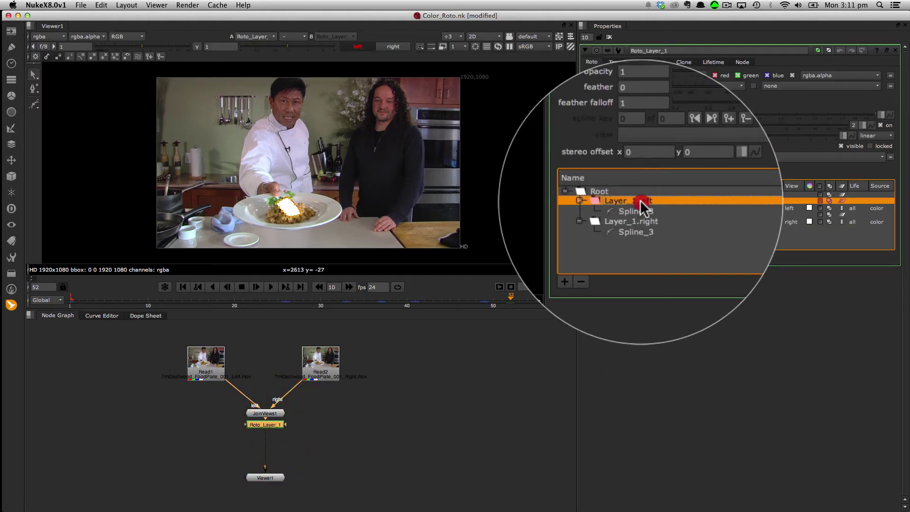
{"action": "left_click", "coordinate": [636, 211]}
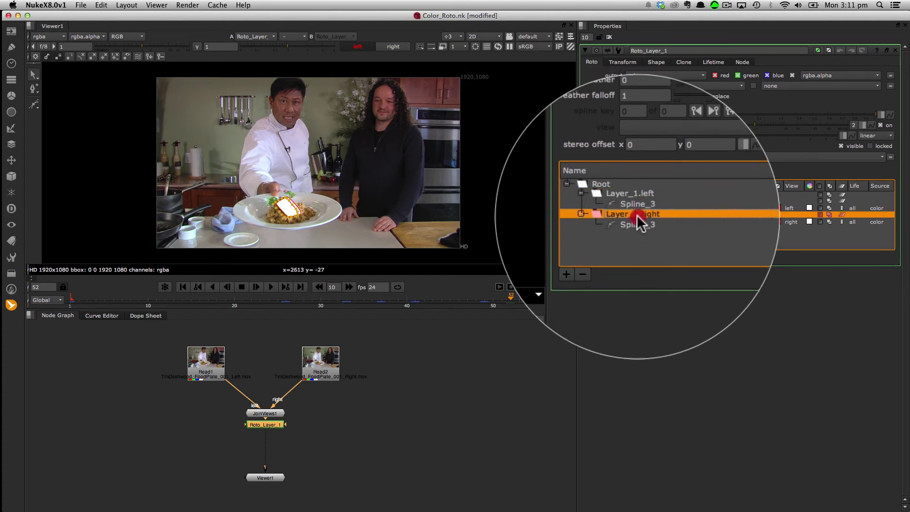
{"action": "left_click", "coordinate": [767, 205]}
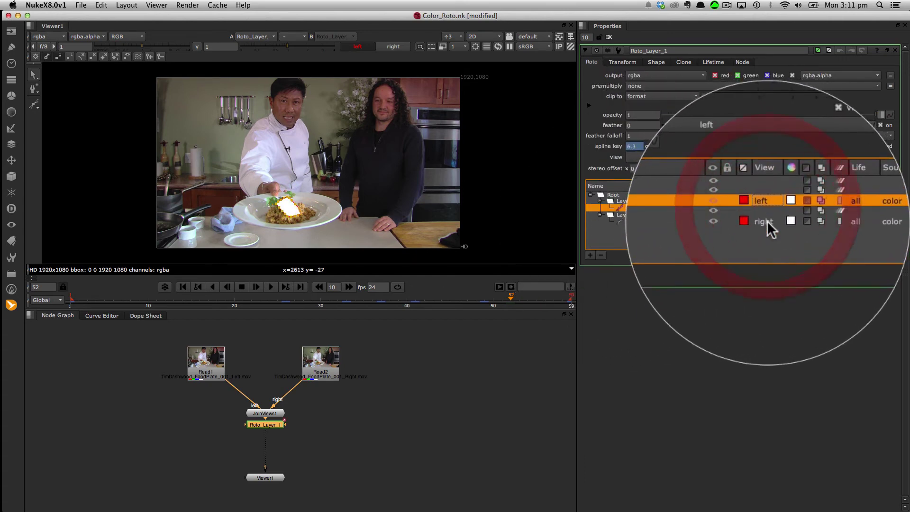
{"action": "left_click", "coordinate": [767, 222]}
{"action": "left_click", "coordinate": [767, 208]}
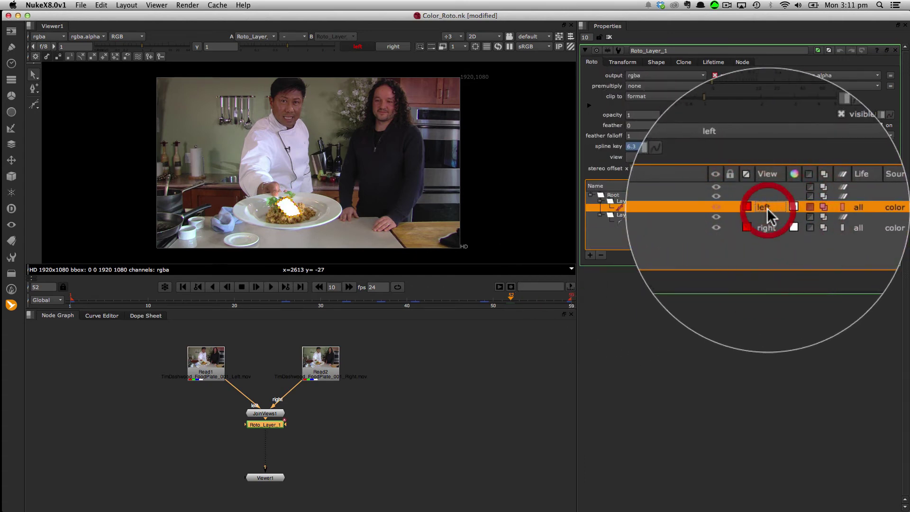
Compare the salmon roto shape over the footage by alternating between the left and right views
{"action": "left_click", "coordinate": [393, 46]}
{"action": "left_click", "coordinate": [370, 49]}
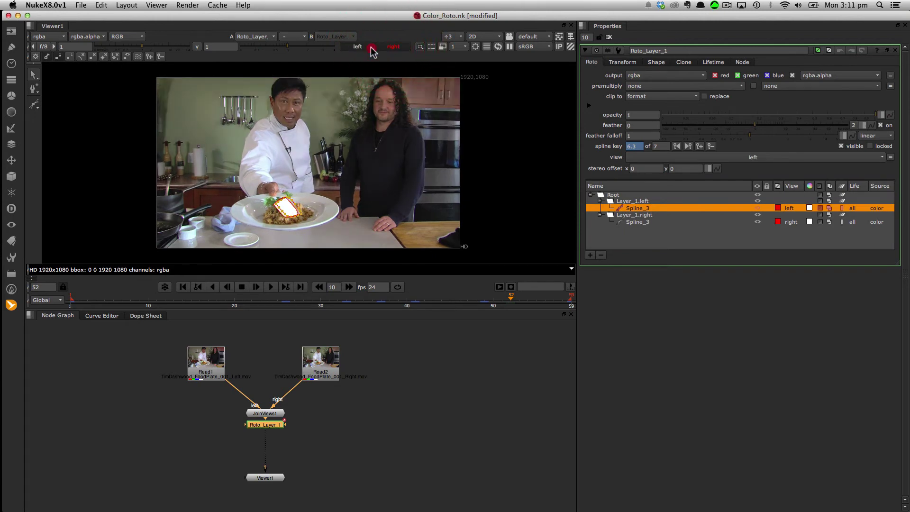
{"action": "left_click", "coordinate": [388, 49]}
{"action": "left_click", "coordinate": [362, 49]}
{"action": "left_click", "coordinate": [389, 49]}
{"action": "left_click", "coordinate": [360, 46]}
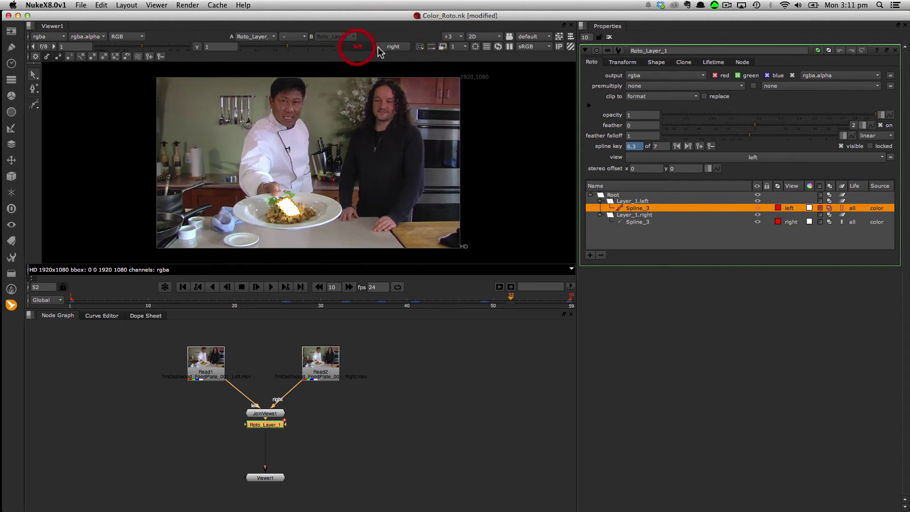
{"action": "left_click", "coordinate": [391, 47]}
{"action": "left_click", "coordinate": [360, 47]}
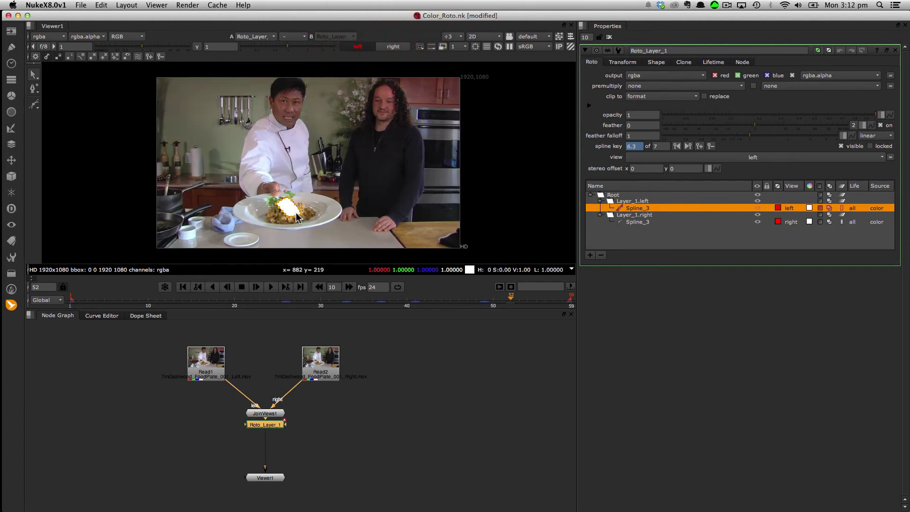
Set the Roto_Layer_1 node's output to alpha and its premultiply to rgba
{"action": "left_click", "coordinate": [635, 75]}
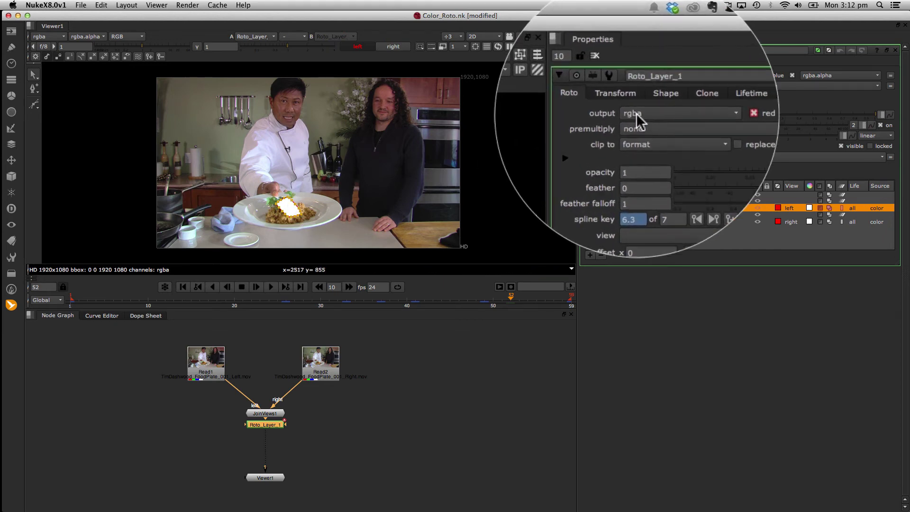
{"action": "left_click", "coordinate": [646, 112]}
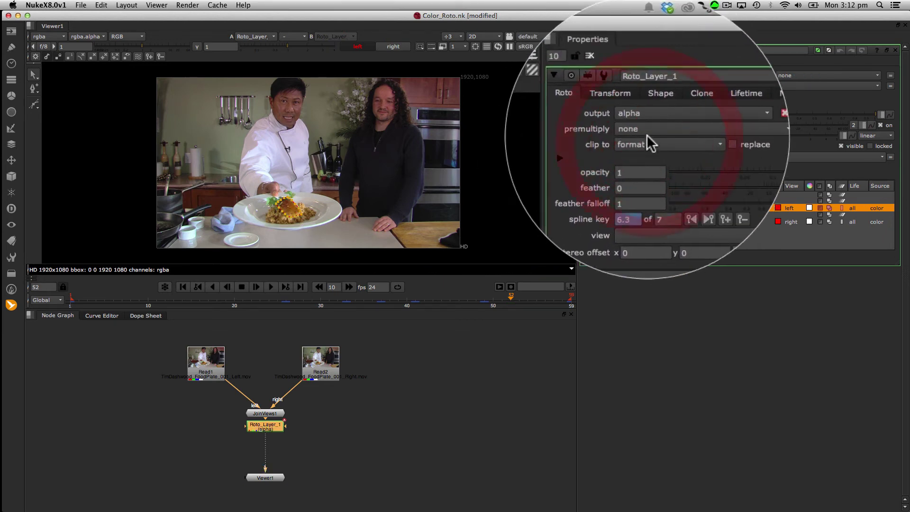
{"action": "left_click", "coordinate": [648, 87]}
{"action": "left_click", "coordinate": [647, 141]}
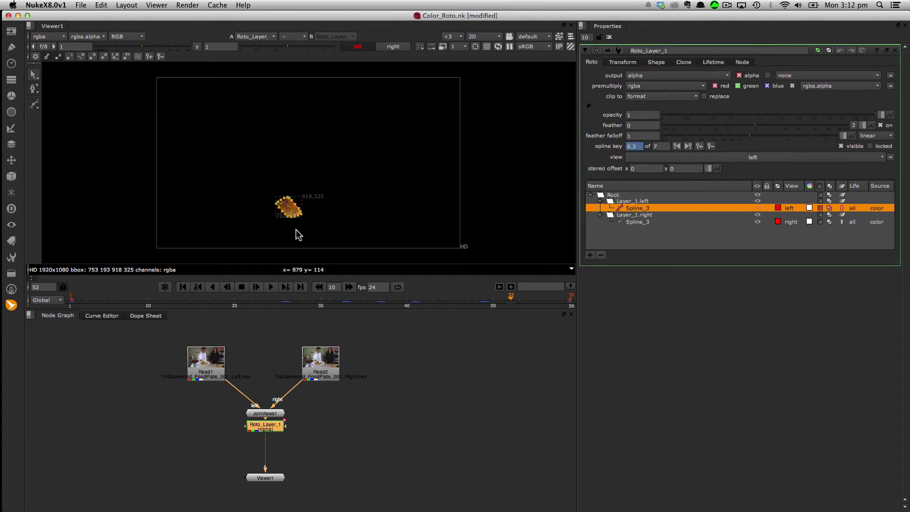
Compare the premultiplied salmon cutout in the left and right views
{"action": "left_click", "coordinate": [395, 48]}
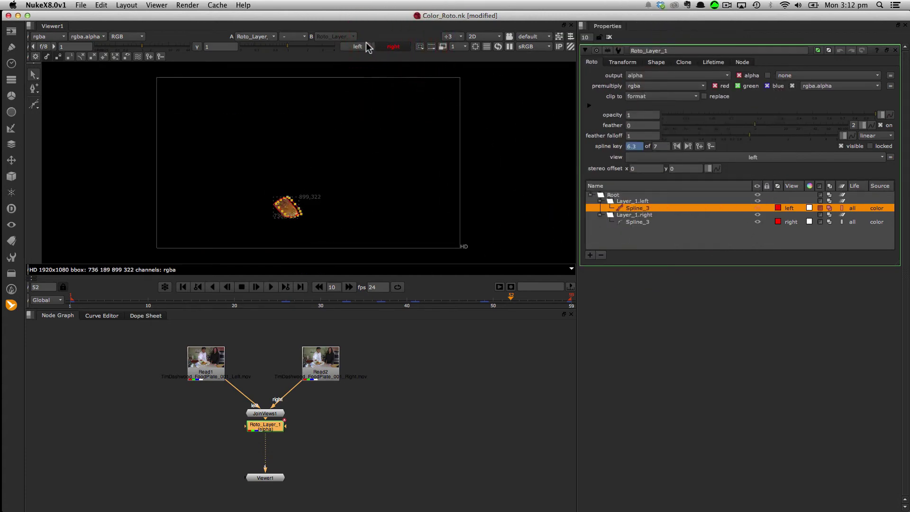
{"action": "left_click", "coordinate": [368, 47]}
{"action": "left_click", "coordinate": [389, 47]}
{"action": "left_click", "coordinate": [352, 47]}
Add a Merge node with JoinViews1 as B and Roto_Layer_1 as A, arrange the nodes, and close the Roto properties
{"action": "left_click", "coordinate": [396, 381]}
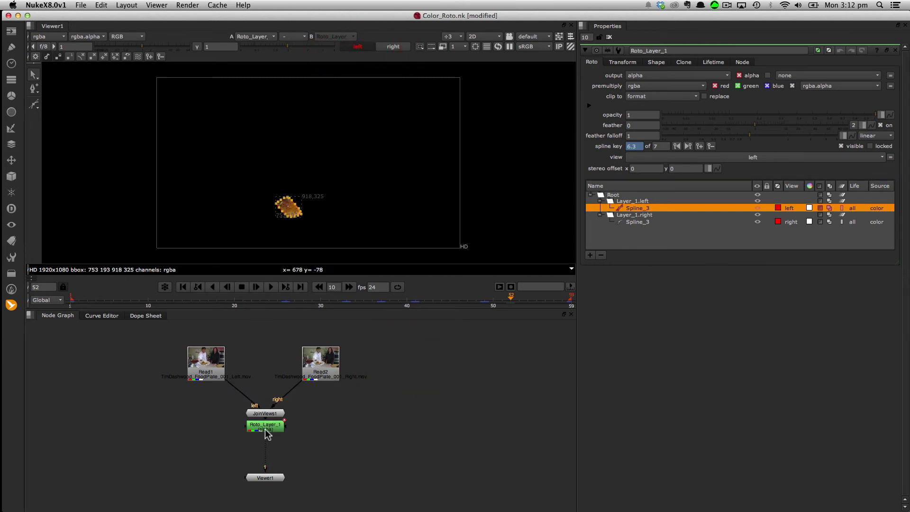
{"action": "left_click_drag", "start_coordinate": [267, 432], "coordinate": [339, 457]}
{"action": "left_click", "coordinate": [344, 415]}
{"action": "key", "text": "m"}
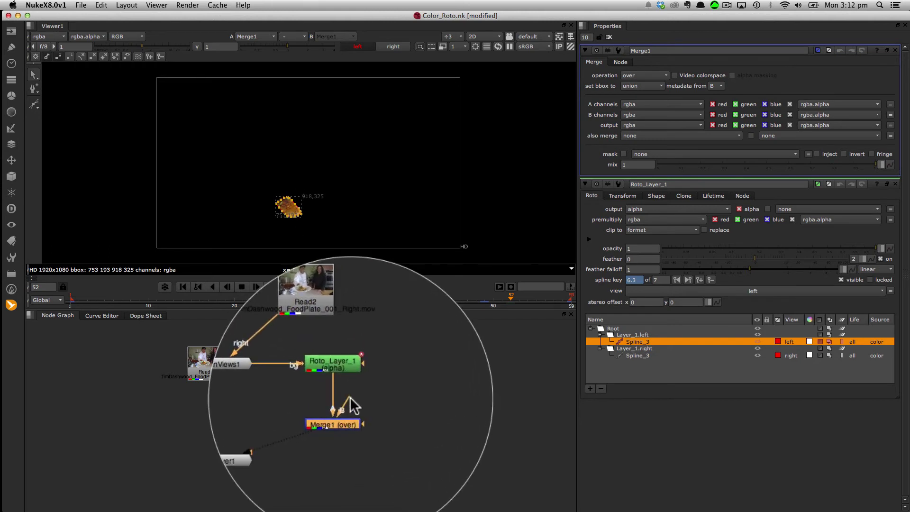
{"action": "left_click_drag", "start_coordinate": [349, 435], "coordinate": [265, 416]}
{"action": "left_click_drag", "start_coordinate": [265, 371], "coordinate": [265, 370]}
{"action": "left_click_drag", "start_coordinate": [332, 420], "coordinate": [365, 457]}
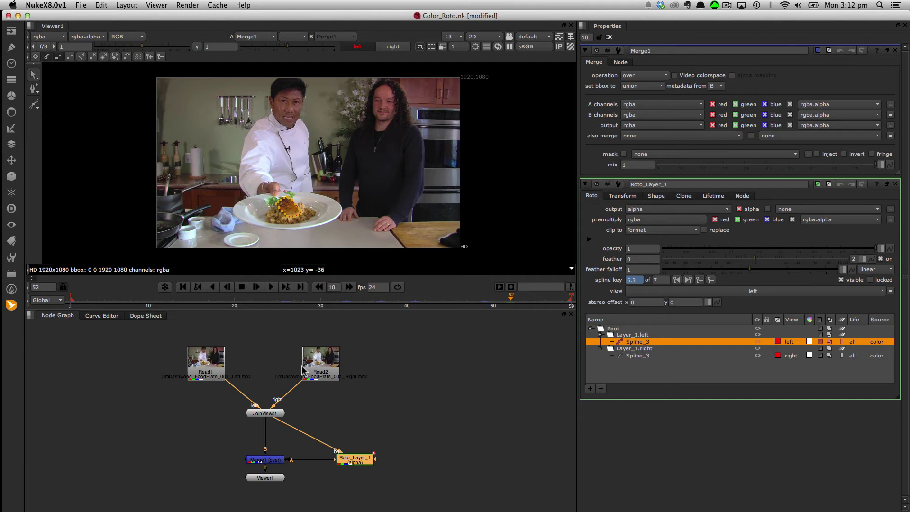
{"action": "left_click", "coordinate": [895, 185]}
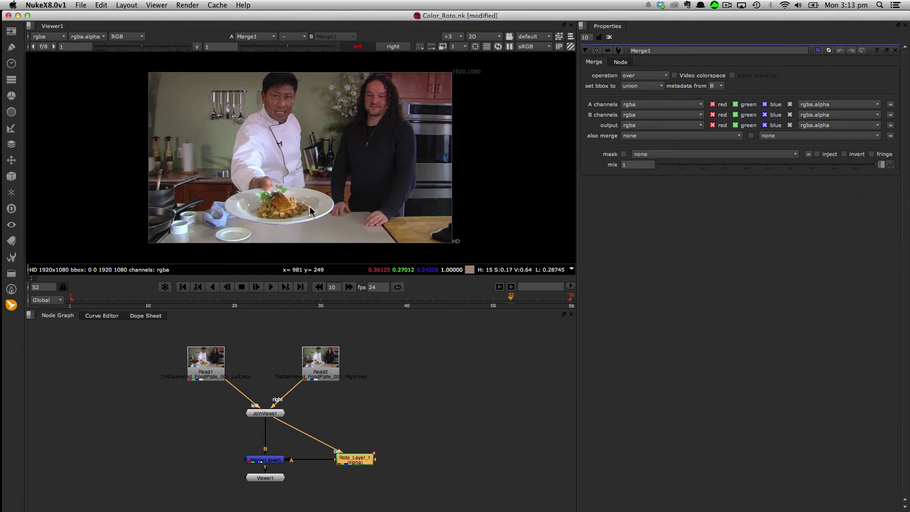
Move Roto_Layer_1 further from the Merge node and insert a ColorCorrect node between them, aligned in the same row
{"action": "left_click_drag", "start_coordinate": [361, 460], "coordinate": [399, 465]}
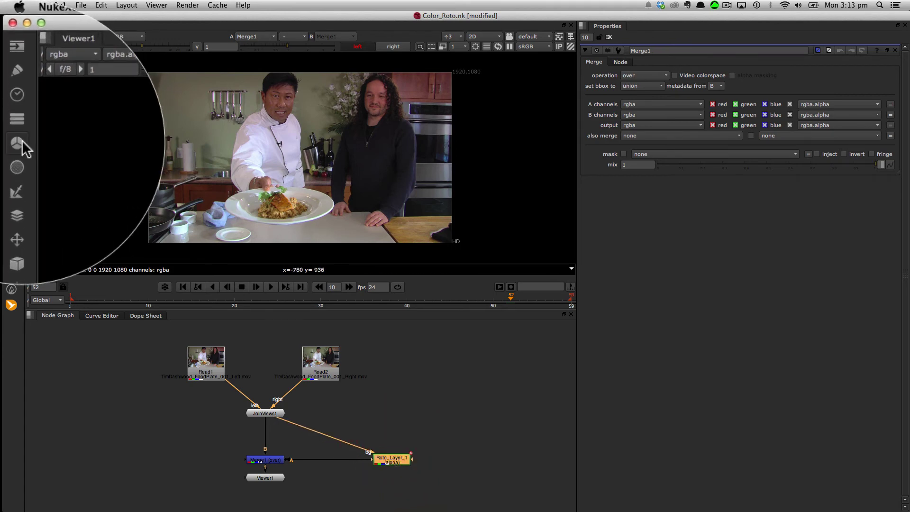
{"action": "left_click", "coordinate": [22, 141]}
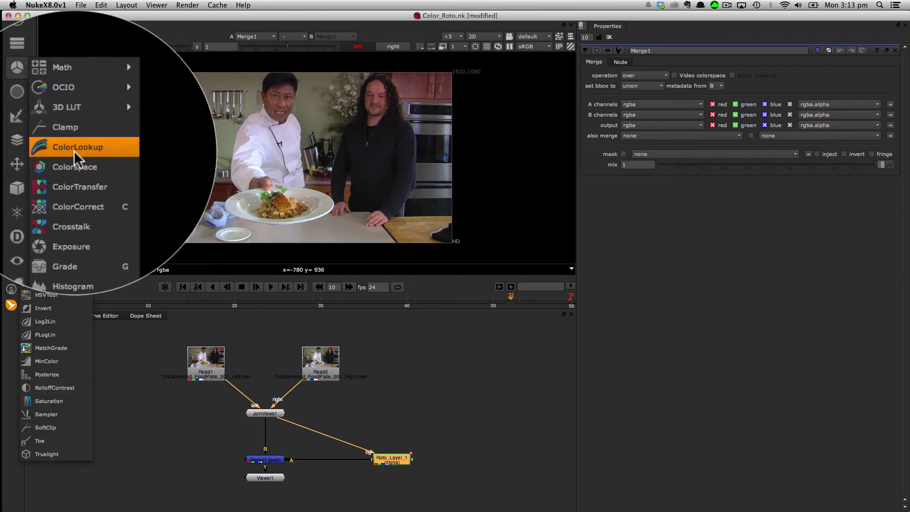
{"action": "left_click", "coordinate": [72, 187]}
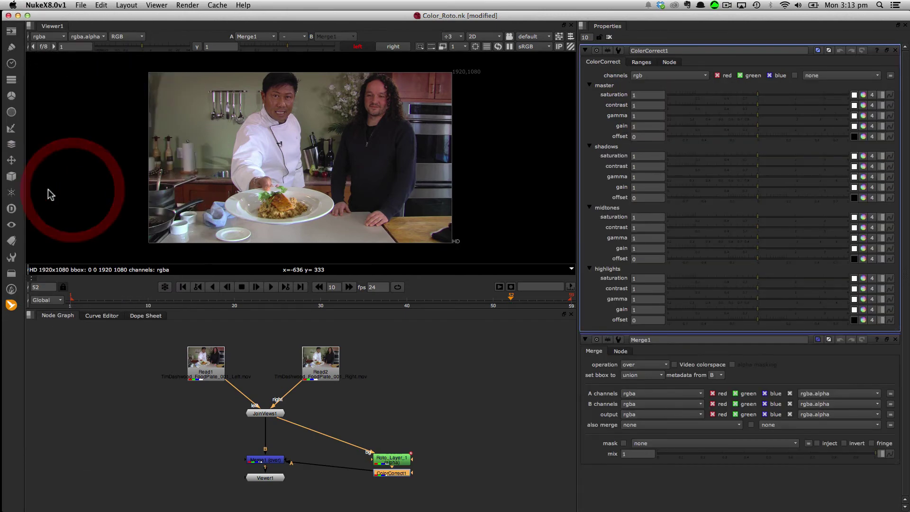
{"action": "left_click_drag", "start_coordinate": [388, 475], "coordinate": [330, 461]}
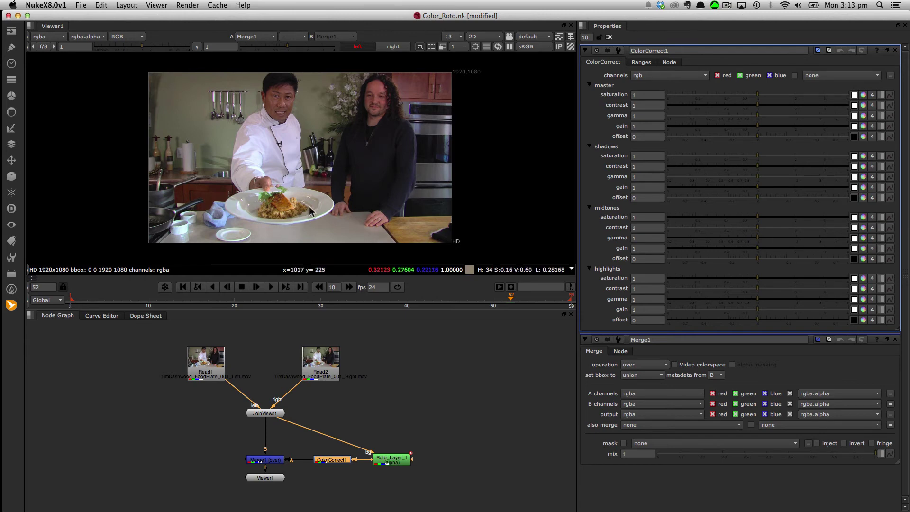
Fit the image to the viewer and set the ColorCorrect master saturation to 2.16
{"action": "left_click", "coordinate": [453, 36]}
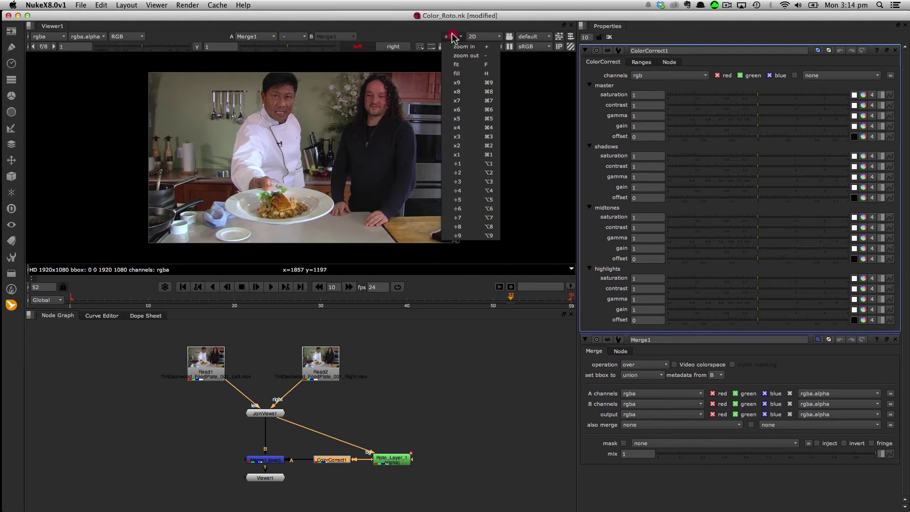
{"action": "left_click", "coordinate": [455, 71]}
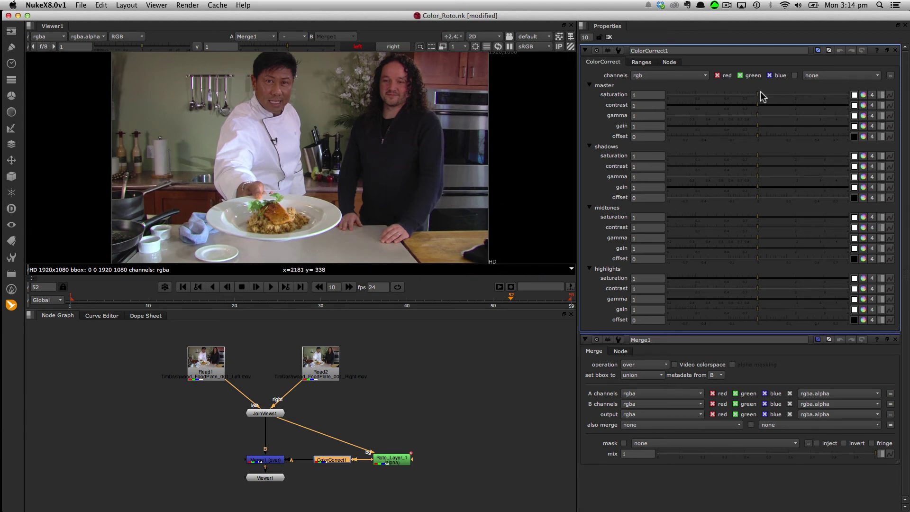
{"action": "left_click_drag", "start_coordinate": [760, 99], "coordinate": [804, 97]}
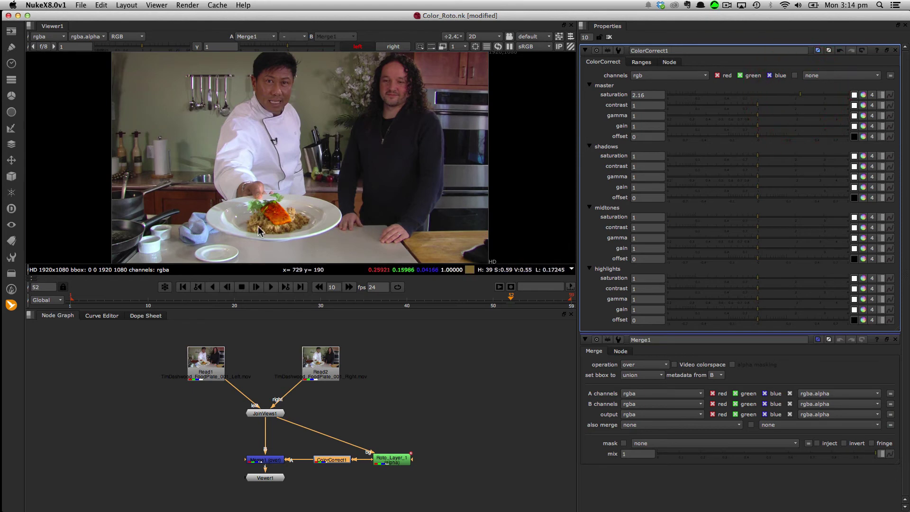
Scrub through the clip to frame 45 and compare the saturated salmon in the left and right views
{"action": "left_click_drag", "start_coordinate": [80, 303], "coordinate": [451, 298]}
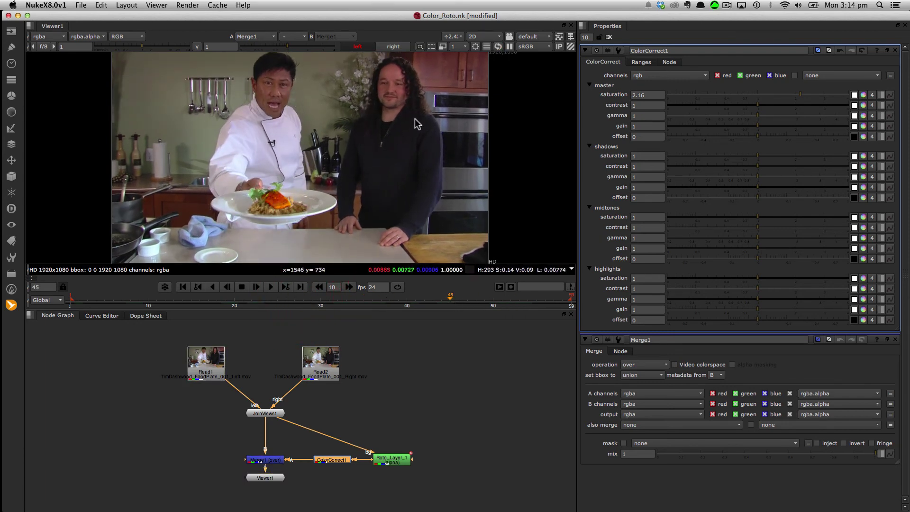
{"action": "left_click", "coordinate": [387, 47]}
{"action": "left_click", "coordinate": [358, 46]}
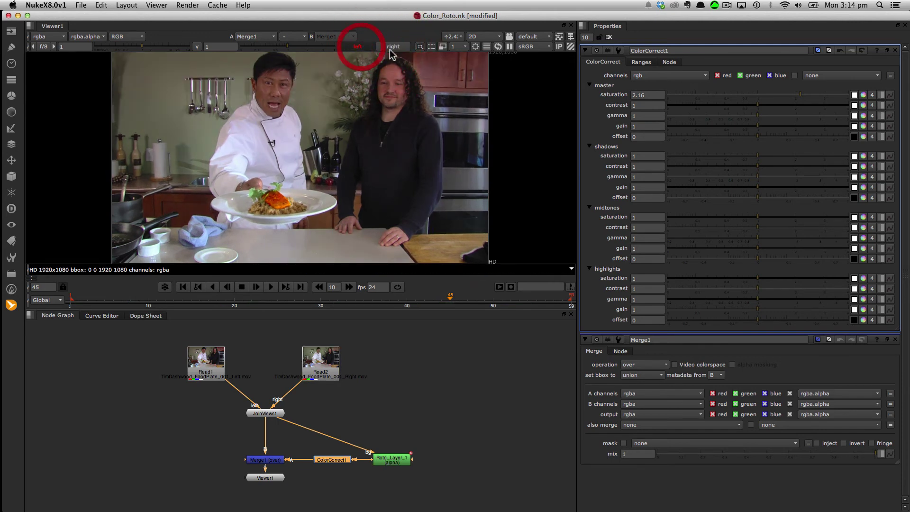
{"action": "left_click", "coordinate": [393, 47]}
{"action": "left_click", "coordinate": [360, 47]}
{"action": "left_click", "coordinate": [392, 47]}
{"action": "left_click", "coordinate": [358, 46]}
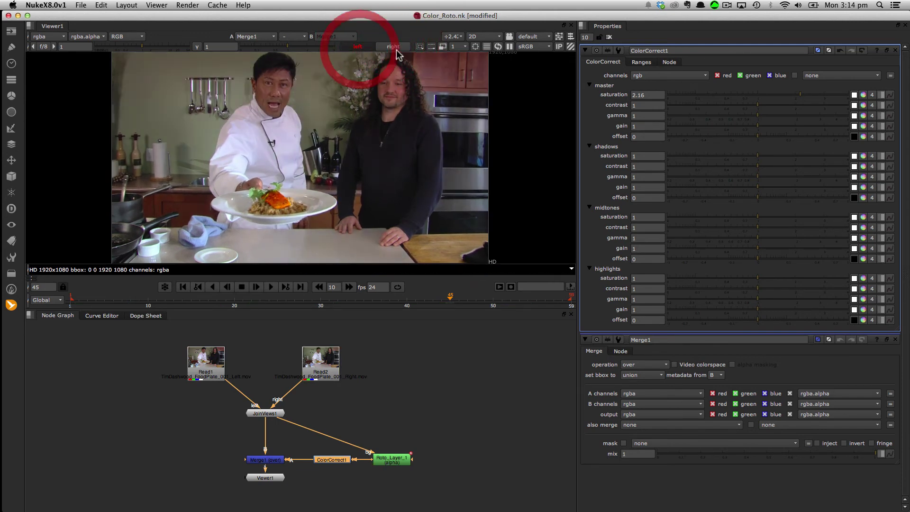
{"action": "left_click", "coordinate": [393, 46]}
{"action": "left_click", "coordinate": [356, 47]}
{"action": "left_click", "coordinate": [393, 46]}
{"action": "left_click", "coordinate": [358, 47]}
{"action": "left_click", "coordinate": [393, 47]}
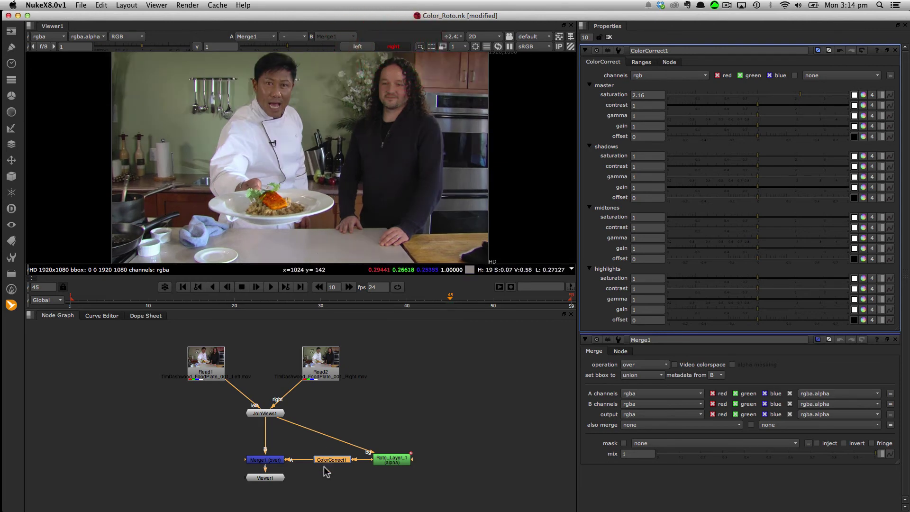
Open the Roto_Layer_1 properties and inspect the Layer_1.left and Layer_1.right shapes against the corrected footage
{"action": "double_click", "coordinate": [390, 461]}
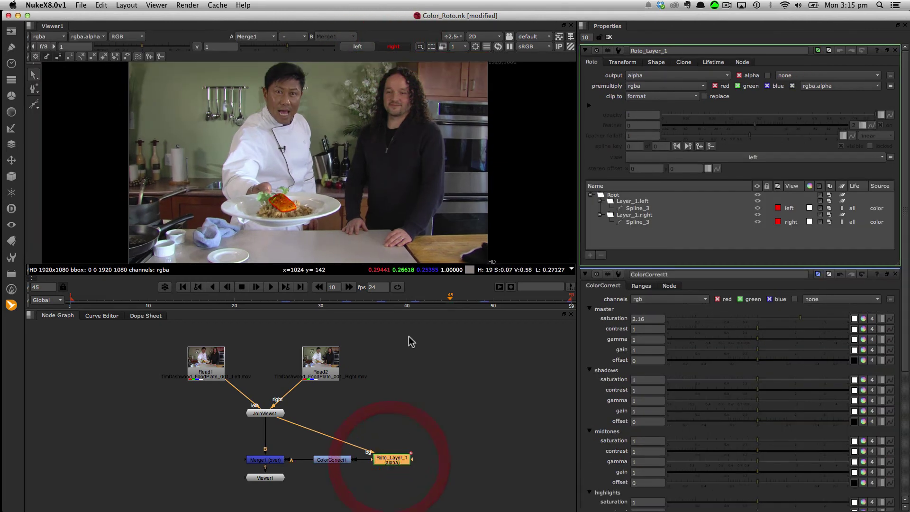
{"action": "left_click", "coordinate": [365, 46]}
{"action": "left_click", "coordinate": [386, 46]}
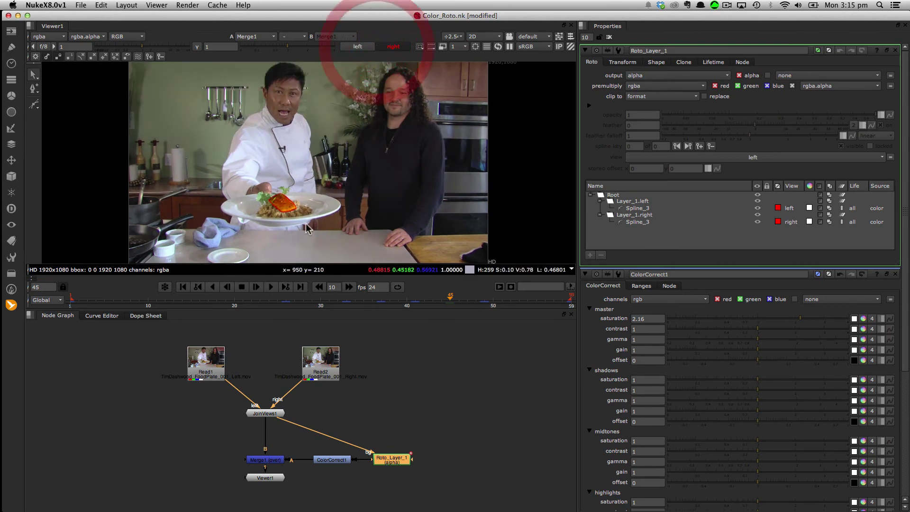
{"action": "left_click", "coordinate": [634, 202]}
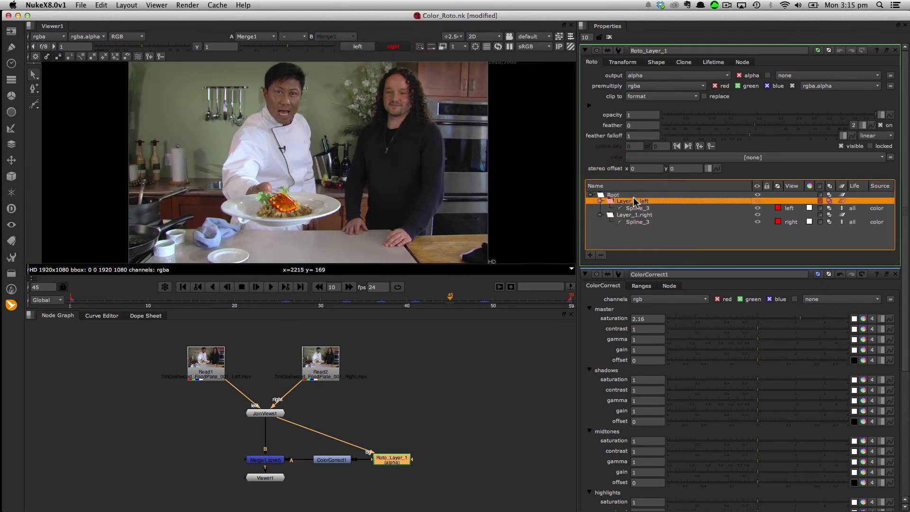
{"action": "left_click", "coordinate": [634, 216]}
{"action": "left_click", "coordinate": [626, 201]}
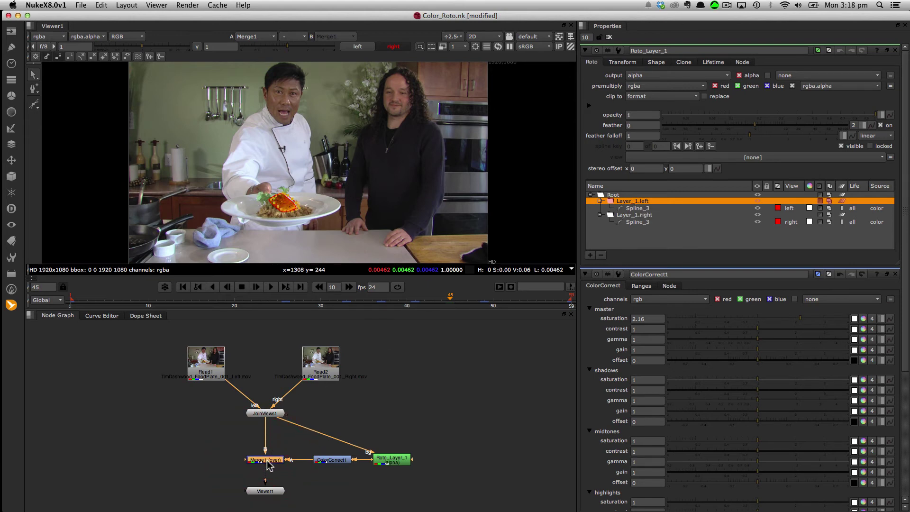
Add an Anaglyph node after the Merge node and set its amtcolour to 1
{"action": "key", "text": "Tab"}
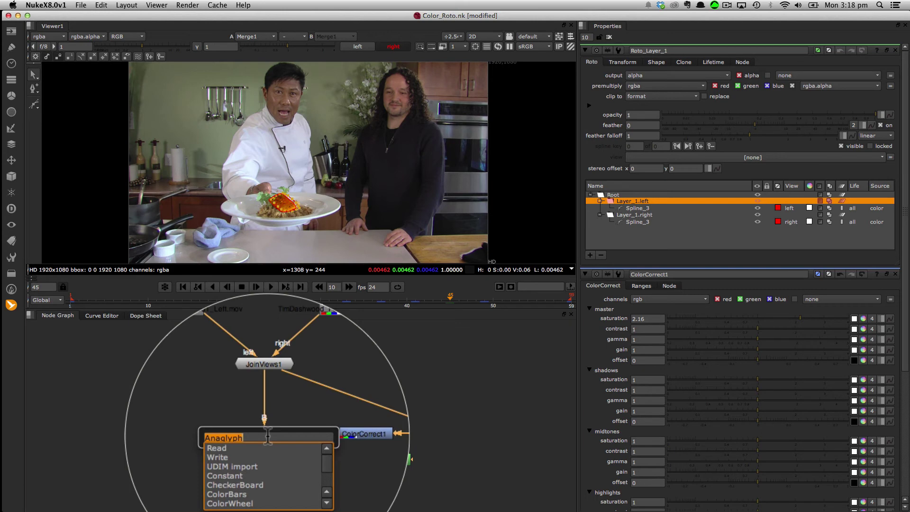
{"action": "key", "text": "Return"}
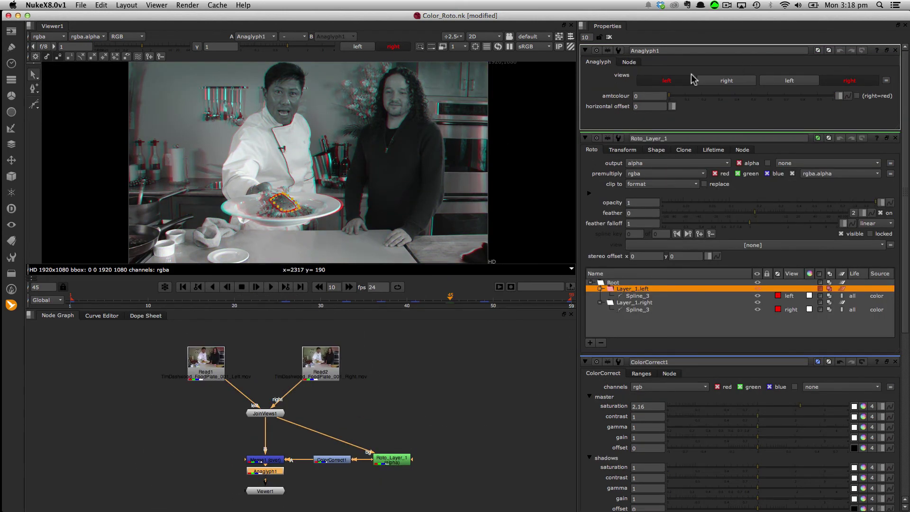
{"action": "left_click_drag", "start_coordinate": [673, 98], "coordinate": [851, 100]}
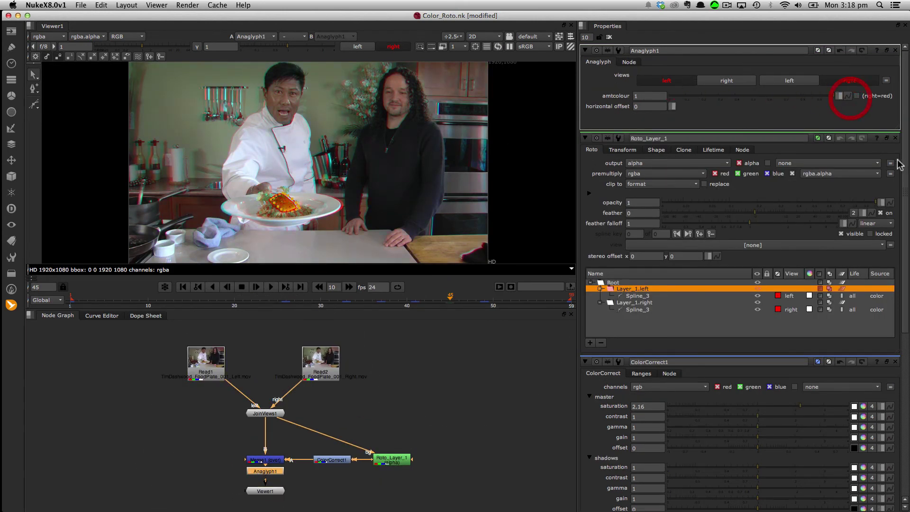
Close the properties of the Roto, ColorCorrect and Merge nodes, leaving only the Anaglyph properties open
{"action": "left_click", "coordinate": [895, 138]}
{"action": "left_click", "coordinate": [895, 138]}
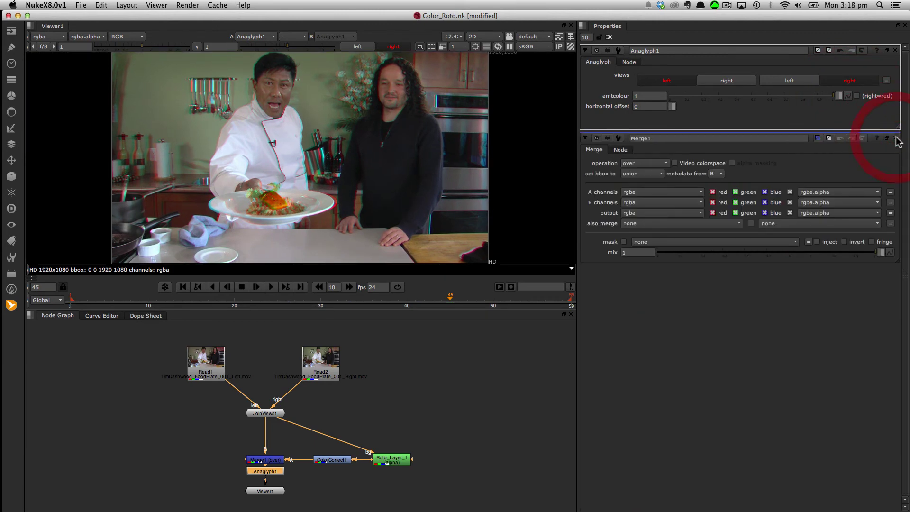
{"action": "left_click", "coordinate": [894, 138]}
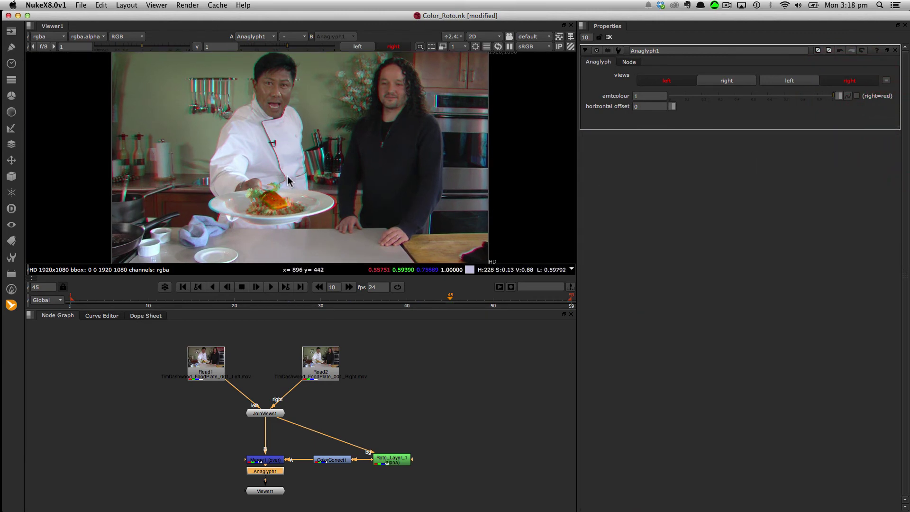
Enlarge the viewer to full size and play the anaglyph result
{"action": "left_click", "coordinate": [529, 143]}
{"action": "key", "text": "space"}
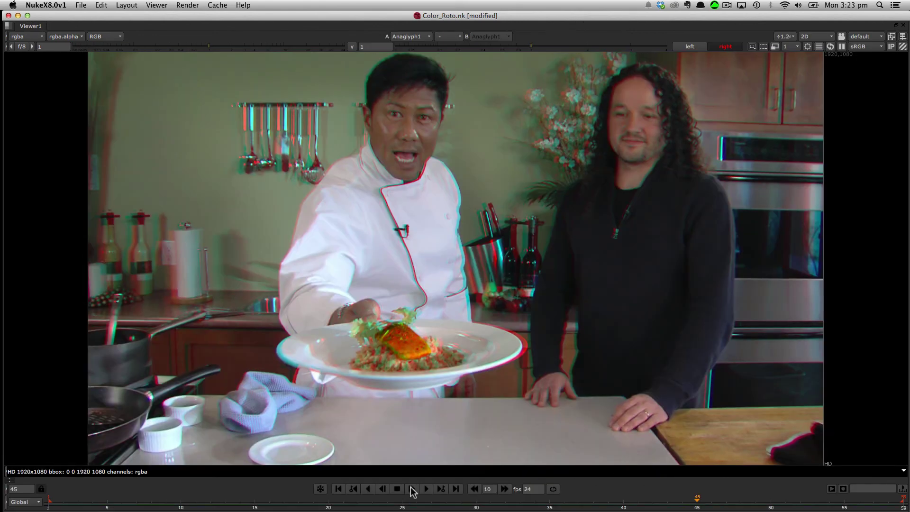
{"action": "left_click", "coordinate": [412, 490]}
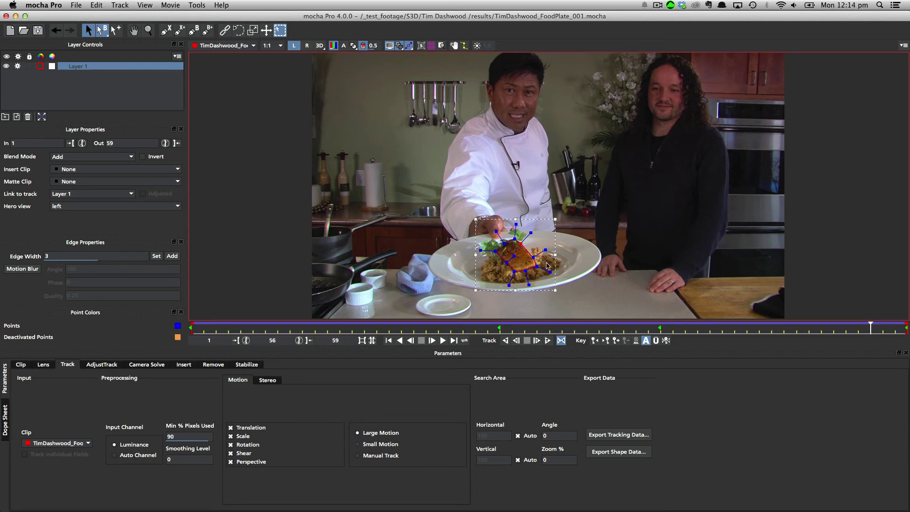
Copy the selected layer's left-view shape data to the clipboard in the mocha shape data for AE format
{"action": "left_click", "coordinate": [636, 455]}
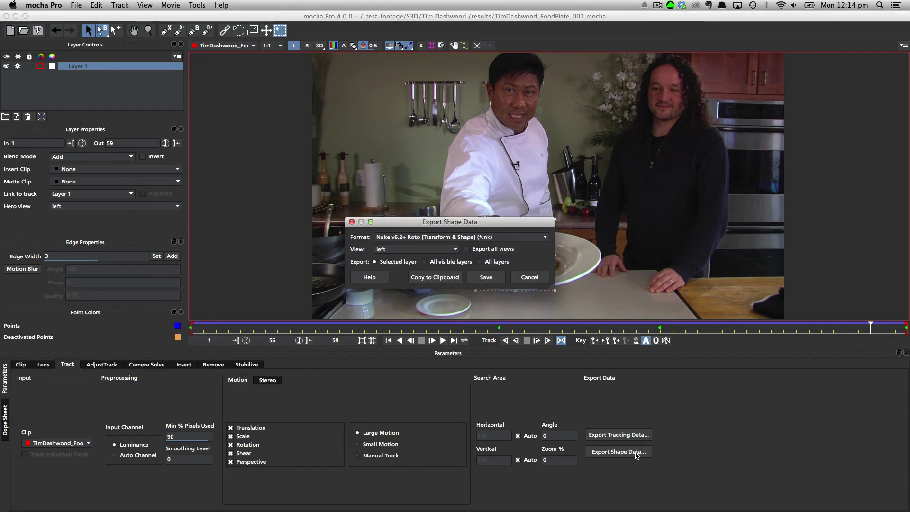
{"action": "left_click", "coordinate": [380, 230]}
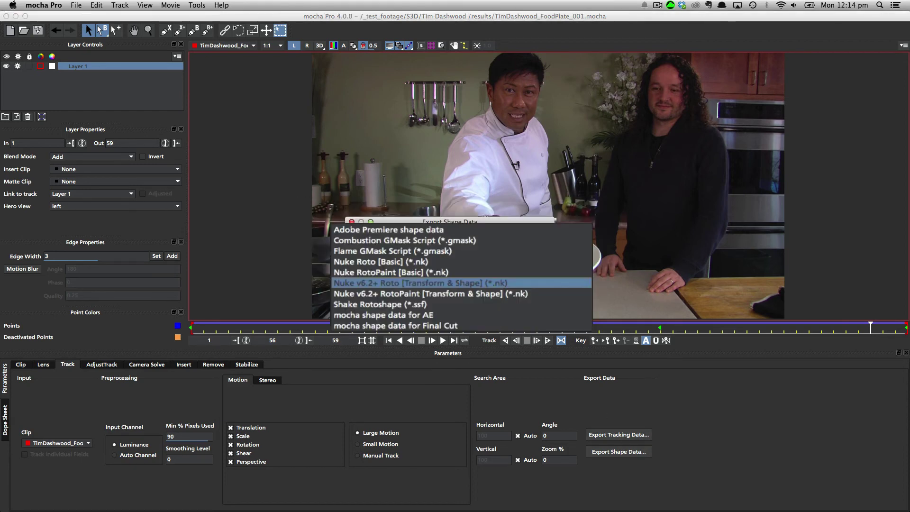
{"action": "left_click", "coordinate": [393, 316]}
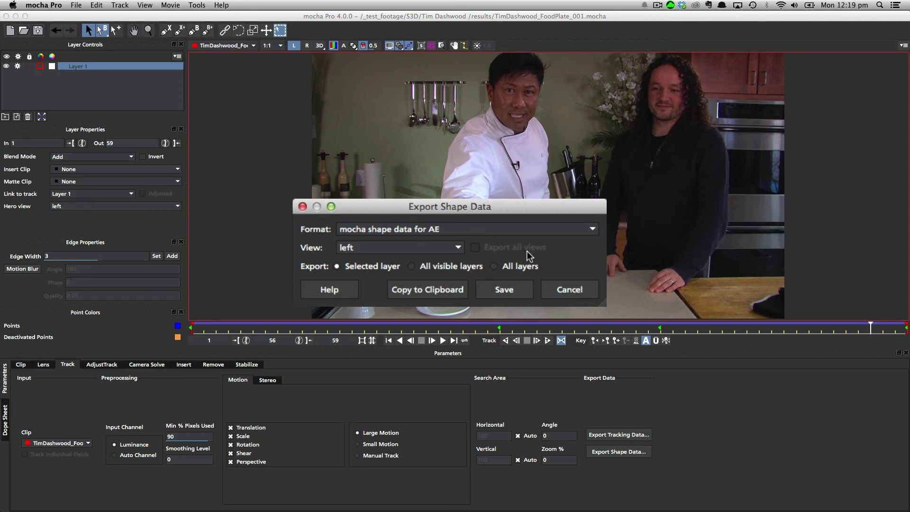
{"action": "left_click", "coordinate": [401, 290]}
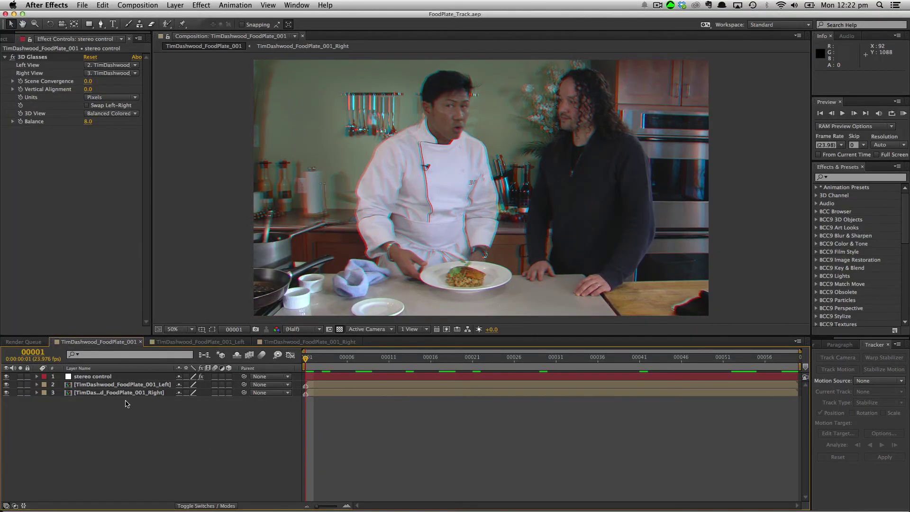
Switch to After Effects and inspect the left and right precomp layers and the 3D Glasses settings on the stereo control layer
{"action": "left_click", "coordinate": [144, 385]}
{"action": "left_click", "coordinate": [143, 393]}
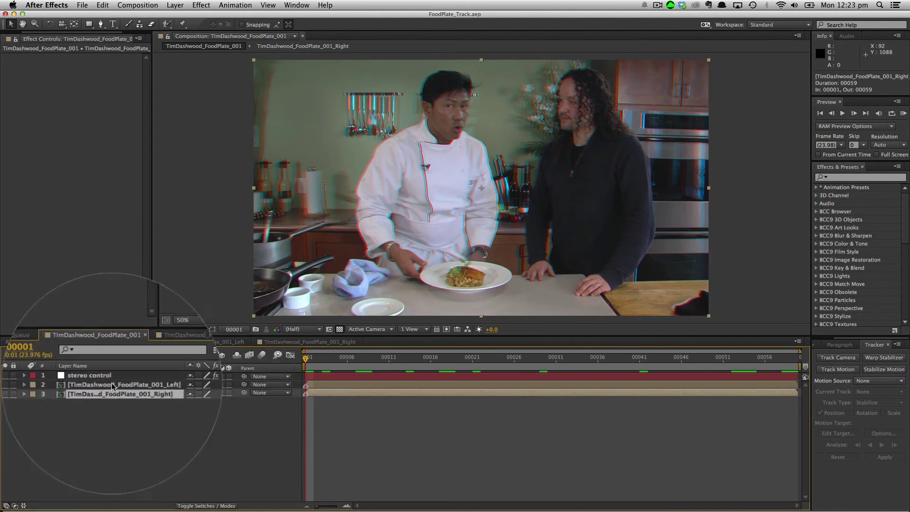
{"action": "left_click", "coordinate": [100, 377]}
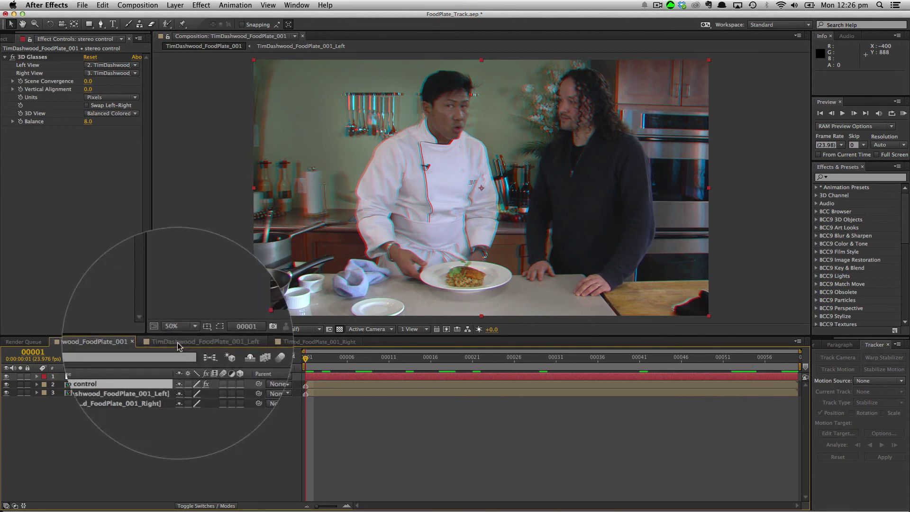
Duplicate the footage layer in the left-view composition and paste the mocha shape data onto the upper copy
{"action": "left_click", "coordinate": [209, 342]}
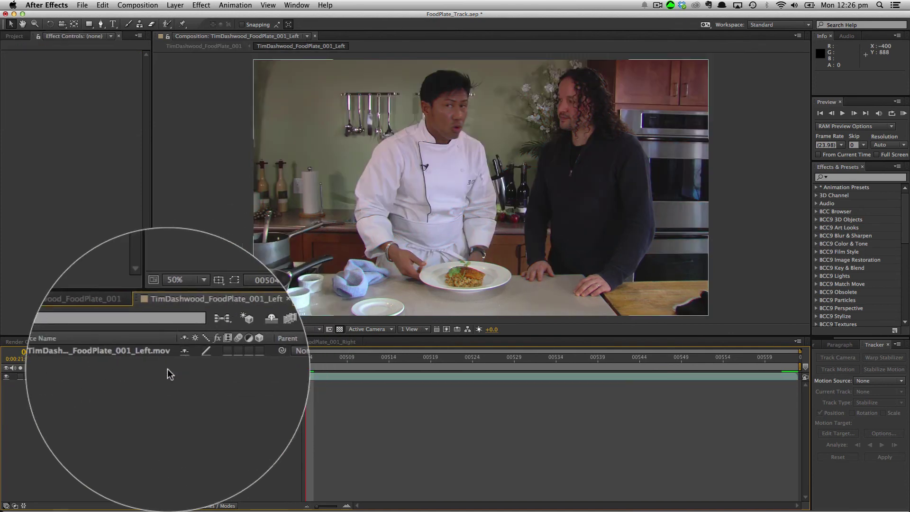
{"action": "left_click", "coordinate": [142, 376]}
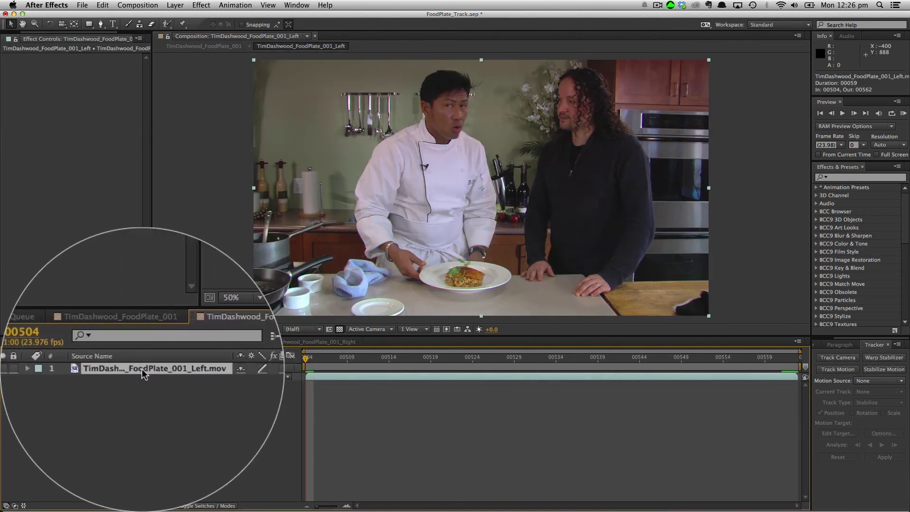
{"action": "key", "text": "super+d"}
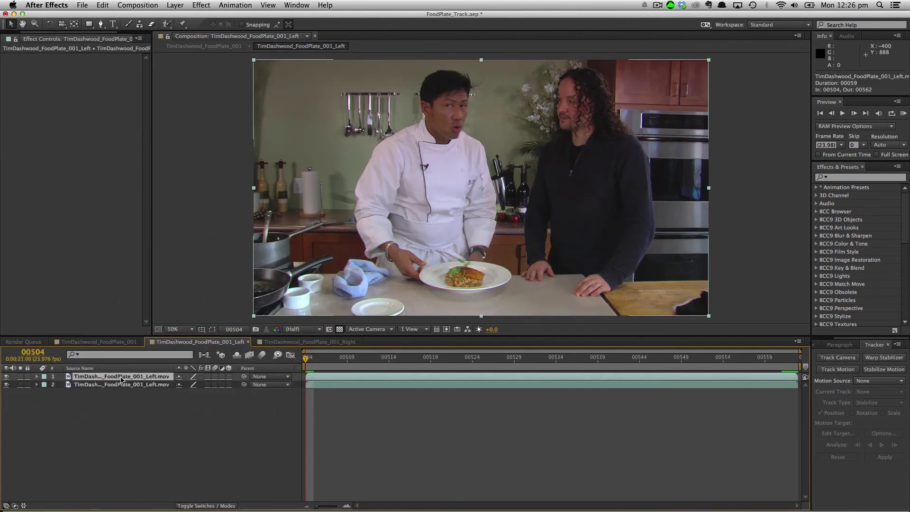
{"action": "left_click", "coordinate": [112, 6]}
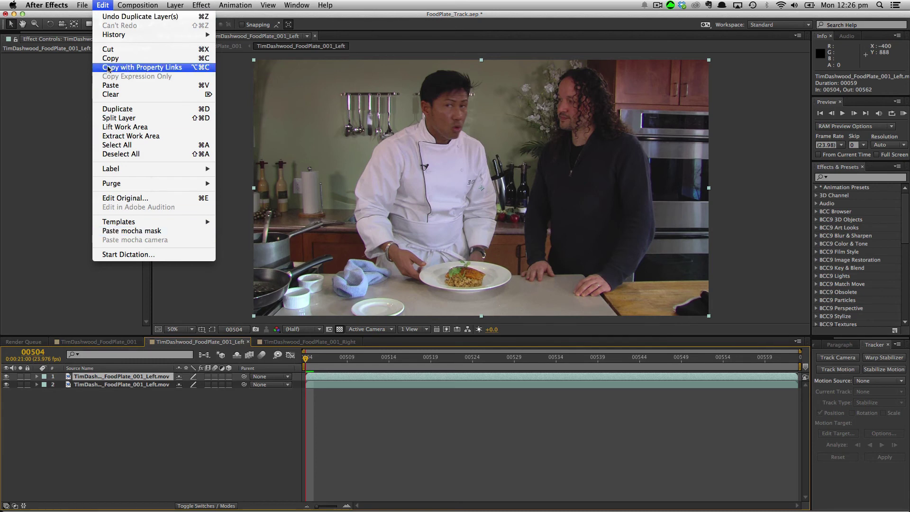
{"action": "left_click", "coordinate": [121, 86]}
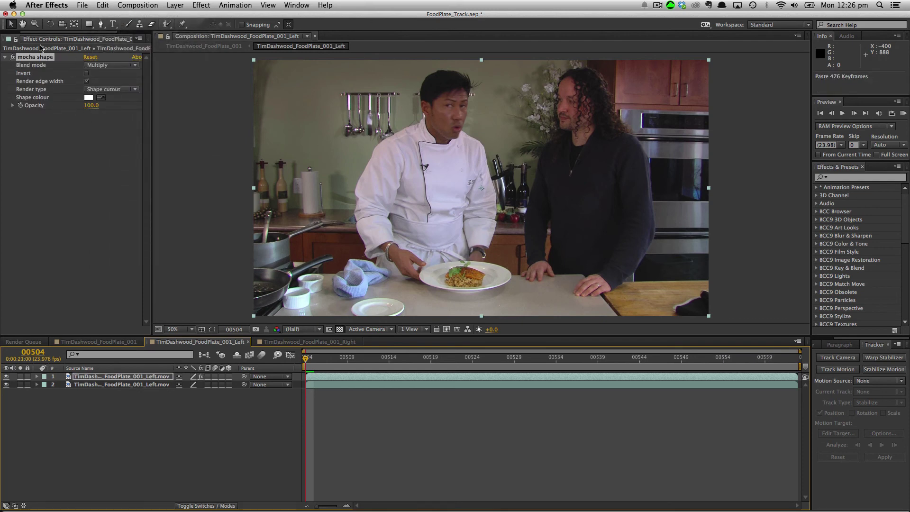
{"action": "left_click", "coordinate": [108, 377]}
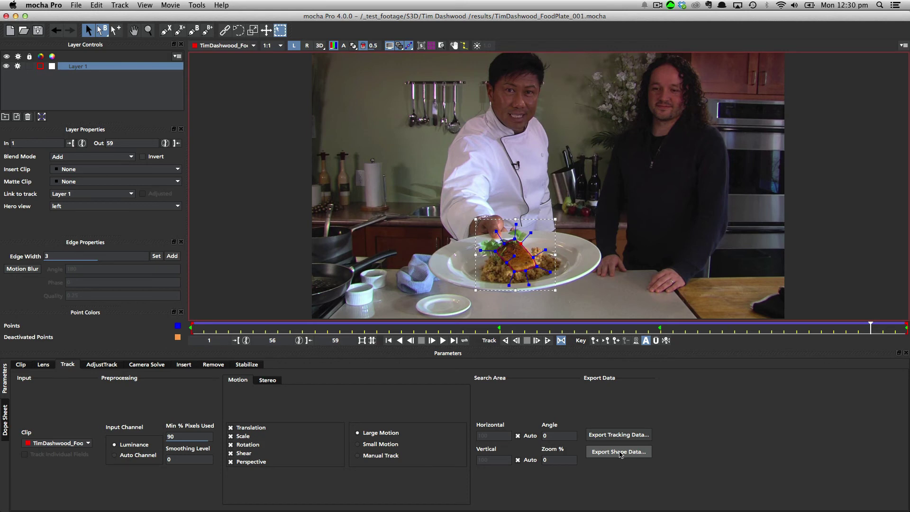
Switch to mocha and copy the selected layer's right-view shape data for AE to the clipboard
{"action": "left_click", "coordinate": [619, 454]}
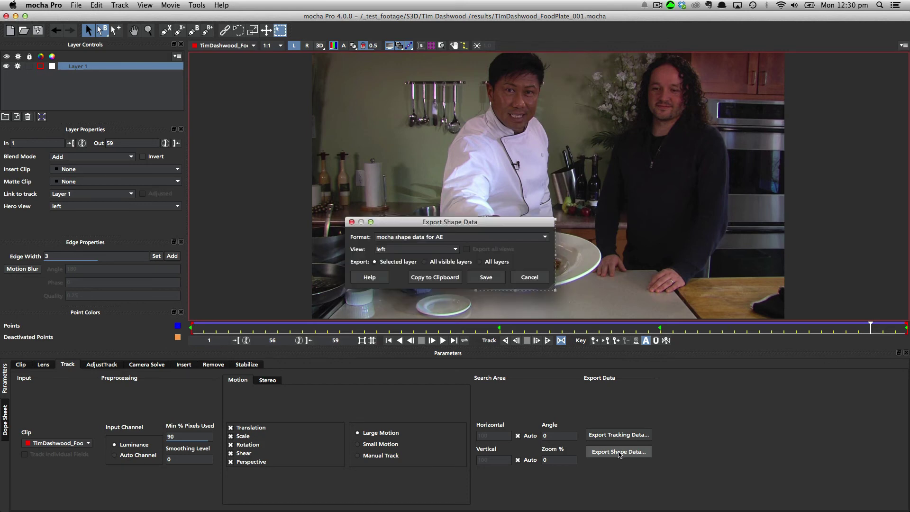
{"action": "left_click", "coordinate": [407, 251]}
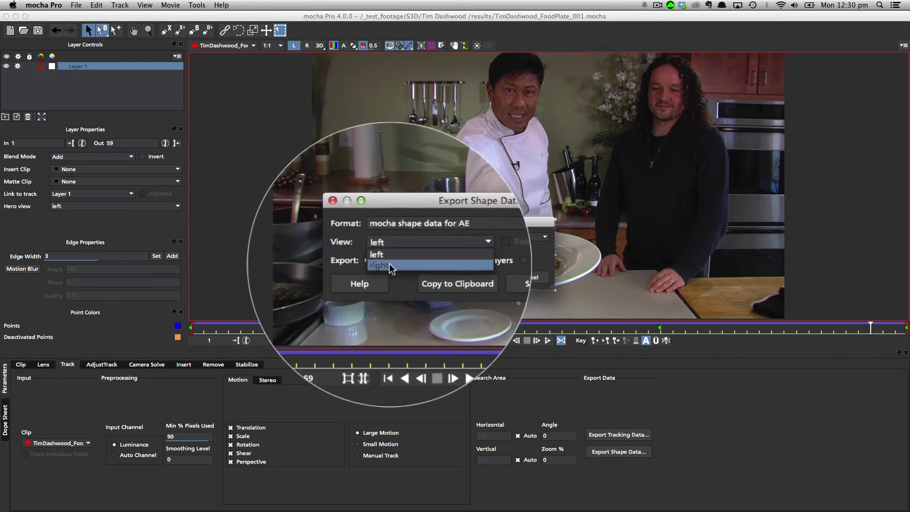
{"action": "left_click", "coordinate": [393, 273]}
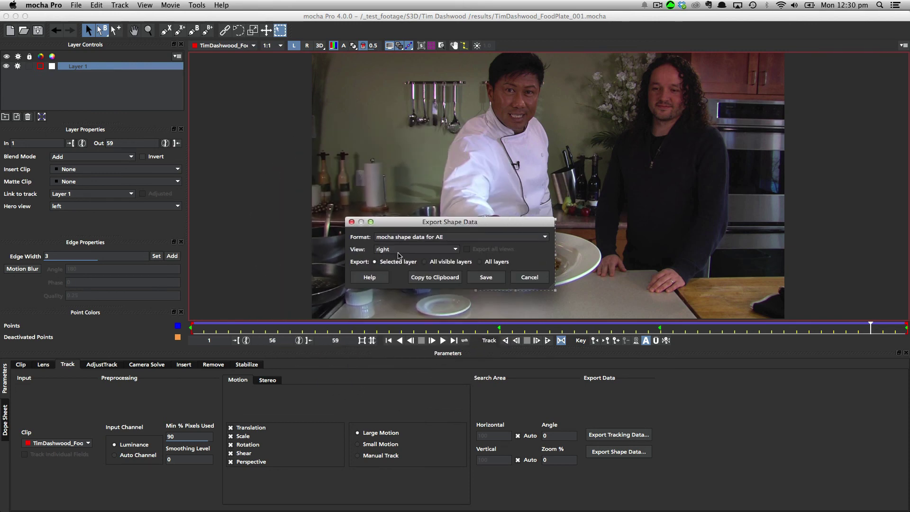
{"action": "left_click", "coordinate": [427, 279]}
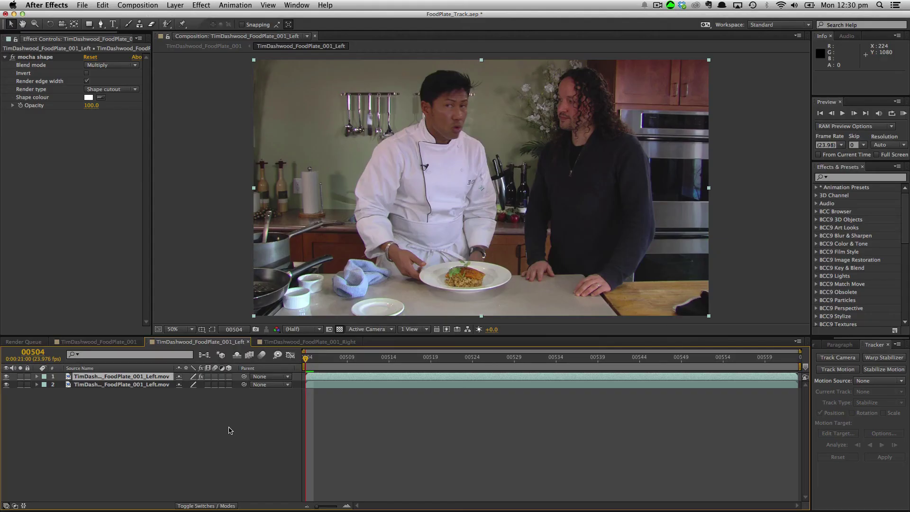
In After Effects, paste the right-view shape data onto a duplicate of the right-view composition's footage layer and solo it briefly to check the cutout
{"action": "left_click", "coordinate": [294, 348]}
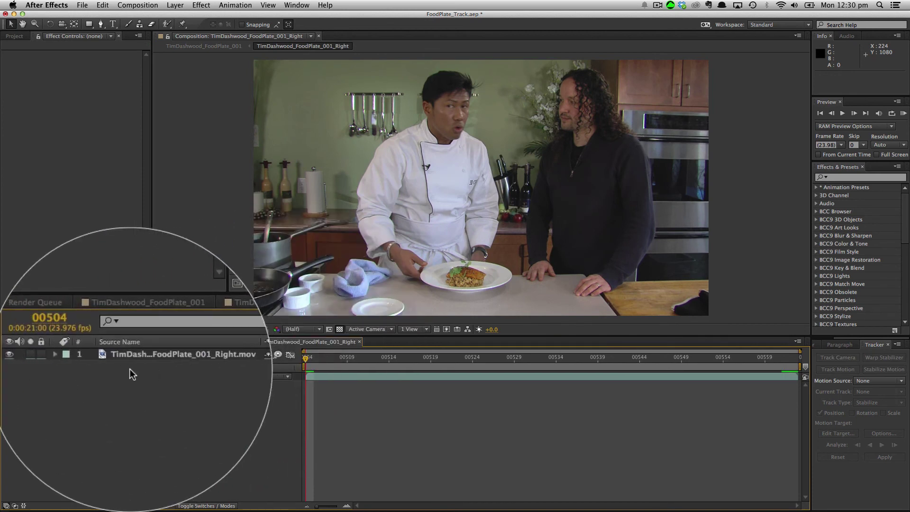
{"action": "left_click", "coordinate": [137, 377]}
{"action": "key", "text": "super+d"}
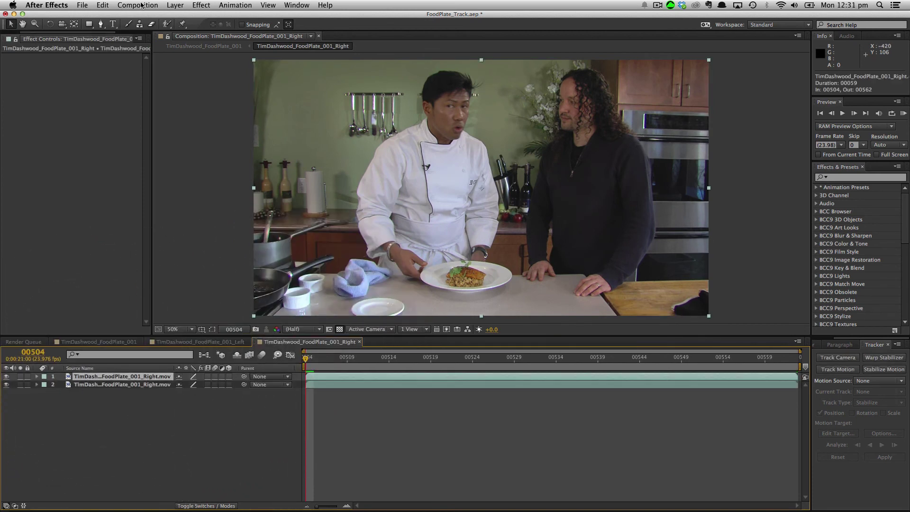
{"action": "left_click", "coordinate": [103, 5]}
{"action": "left_click", "coordinate": [111, 85]}
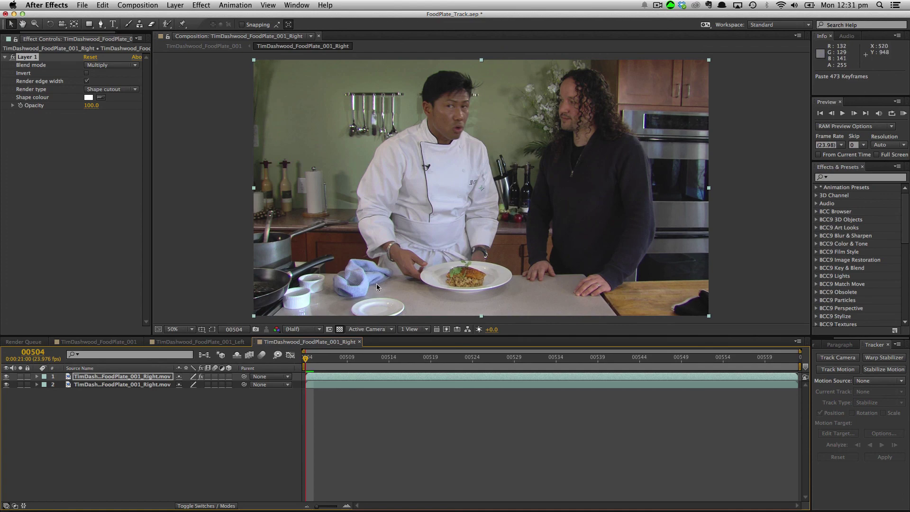
{"action": "left_click", "coordinate": [30, 372]}
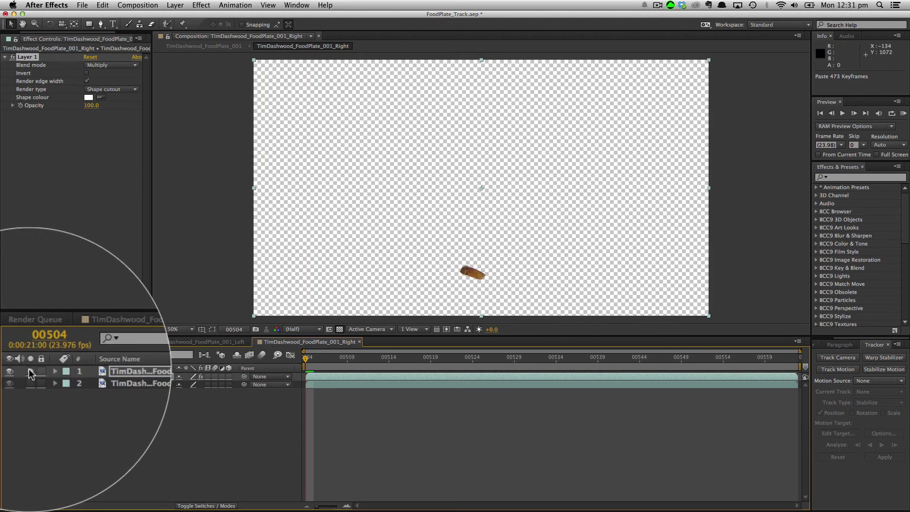
{"action": "left_click", "coordinate": [30, 372]}
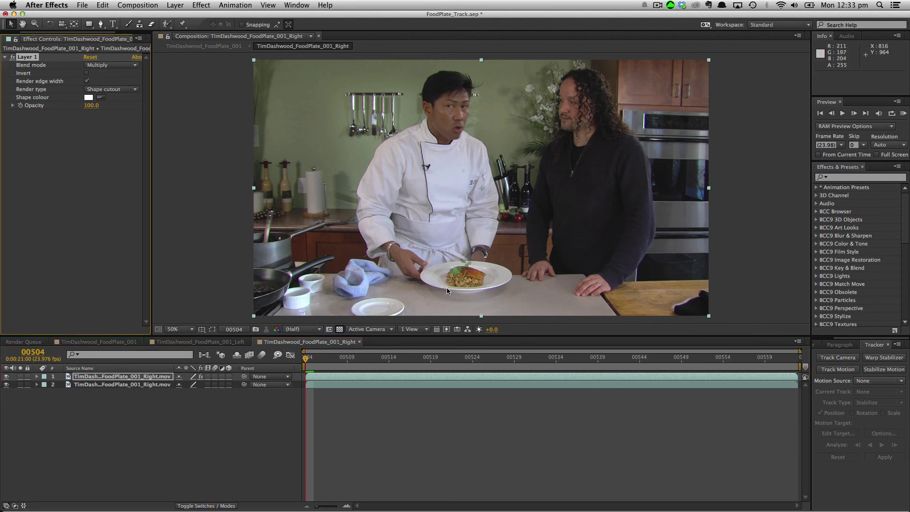
Add the Color Balance (HLS) effect to the upper right-view footage layer and set its saturation to 100
{"action": "left_click", "coordinate": [201, 5]}
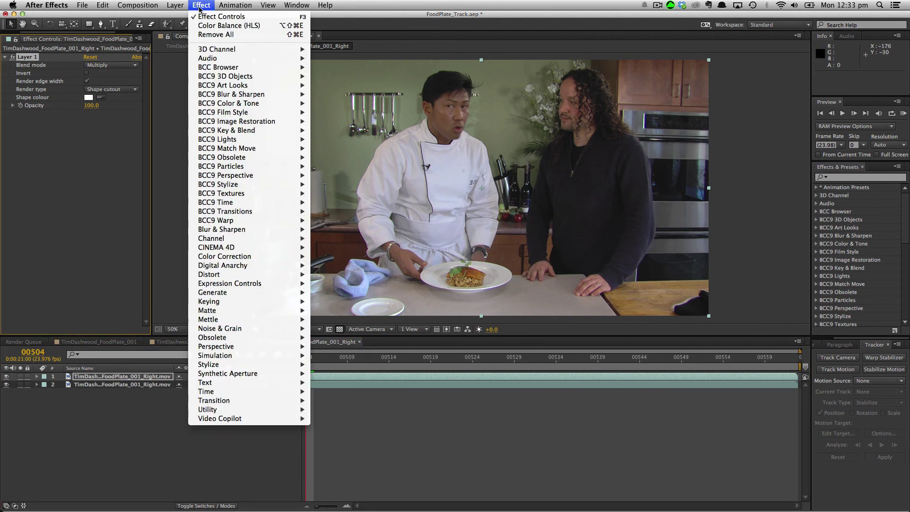
{"action": "mouse_move", "coordinate": [233, 258]}
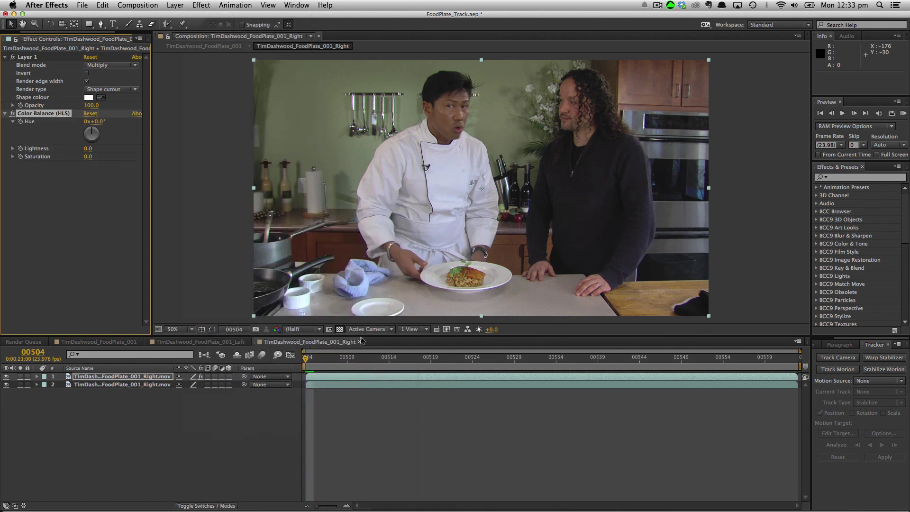
{"action": "left_click", "coordinate": [367, 342]}
{"action": "left_click_drag", "start_coordinate": [89, 157], "coordinate": [158, 164]}
{"action": "left_click_drag", "start_coordinate": [307, 361], "coordinate": [115, 298]}
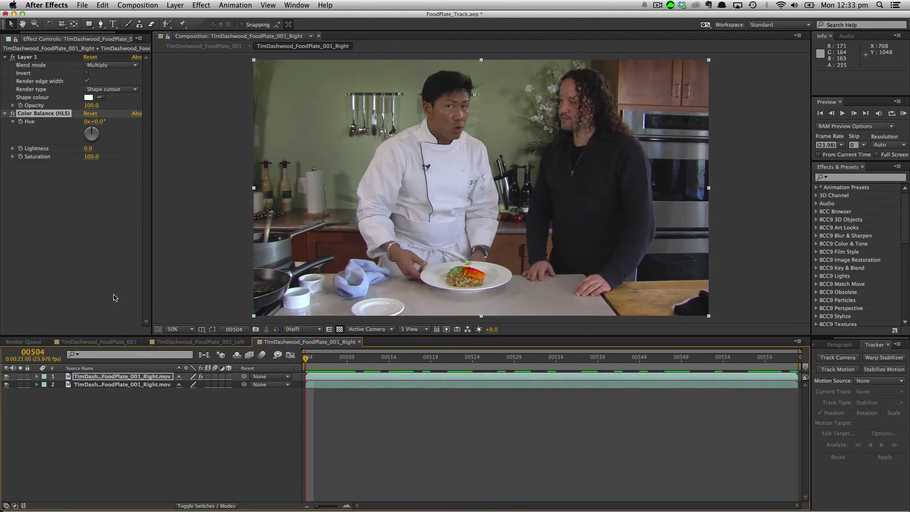
Copy the Color Balance (HLS) effect onto the upper footage layer of the left-view composition
{"action": "left_click", "coordinate": [40, 118]}
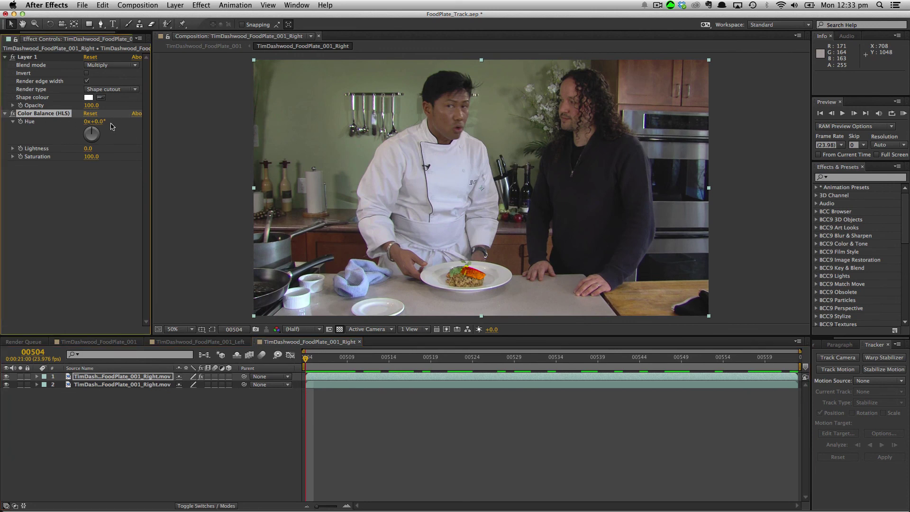
{"action": "left_click", "coordinate": [194, 342]}
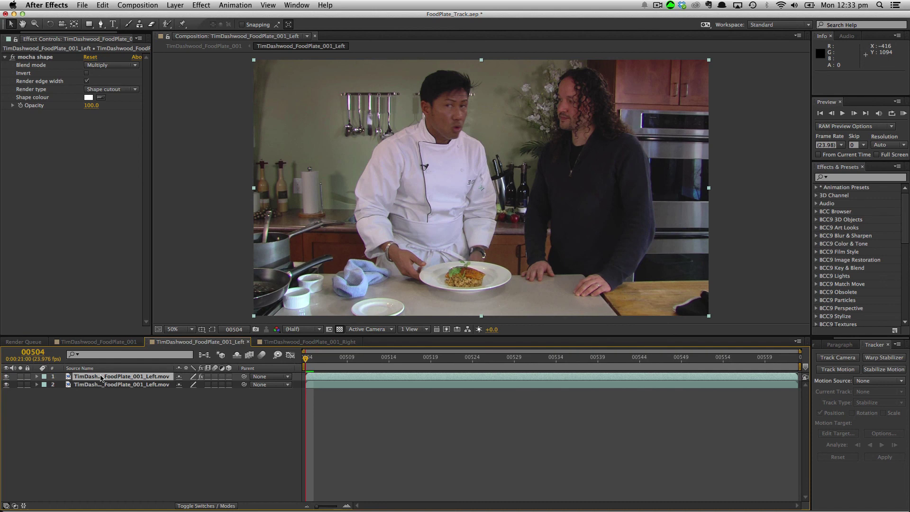
{"action": "key", "text": "super+v"}
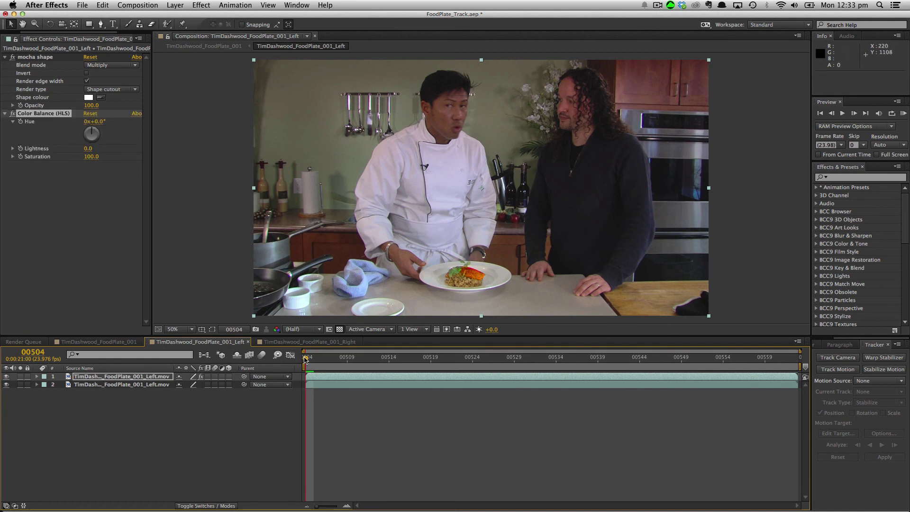
Play the left-view composition and scrub through the right-view composition to check the saturated salmon
{"action": "key", "text": "space"}
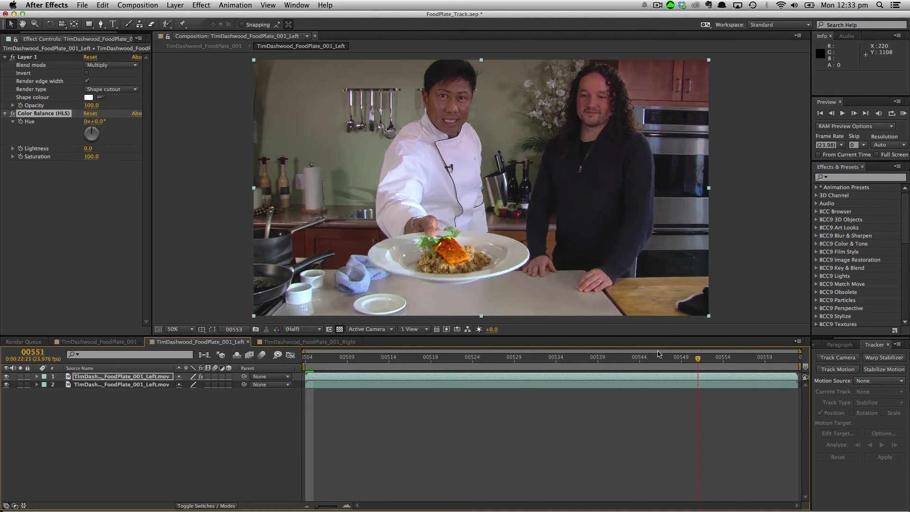
{"action": "key", "text": "space"}
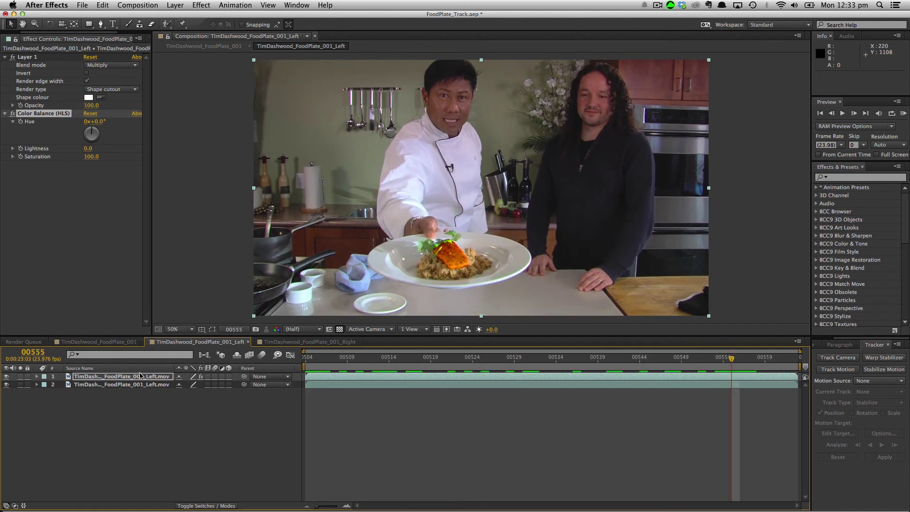
{"action": "left_click", "coordinate": [285, 344]}
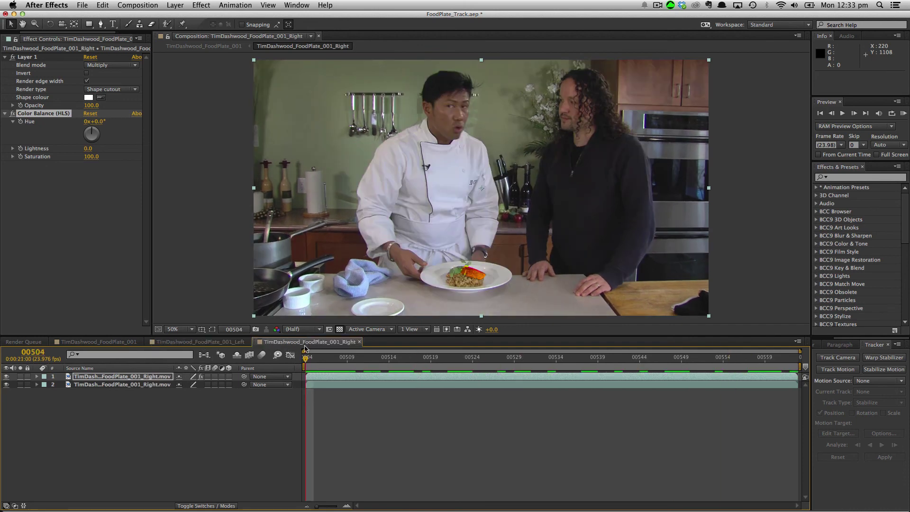
{"action": "left_click_drag", "start_coordinate": [308, 363], "coordinate": [631, 356]}
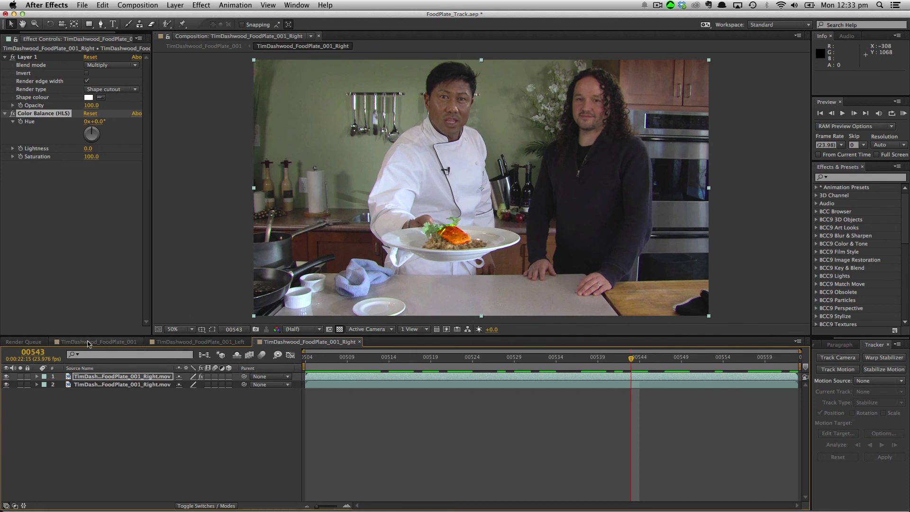
Open the main stereo composition and play the anaglyph result from near its start
{"action": "left_click", "coordinate": [88, 342]}
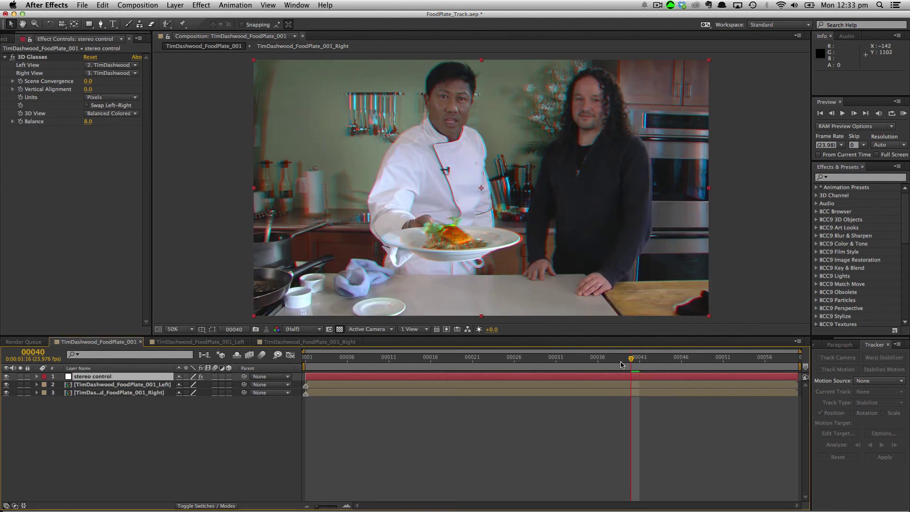
{"action": "left_click_drag", "start_coordinate": [632, 362], "coordinate": [331, 368]}
{"action": "key", "text": "space"}
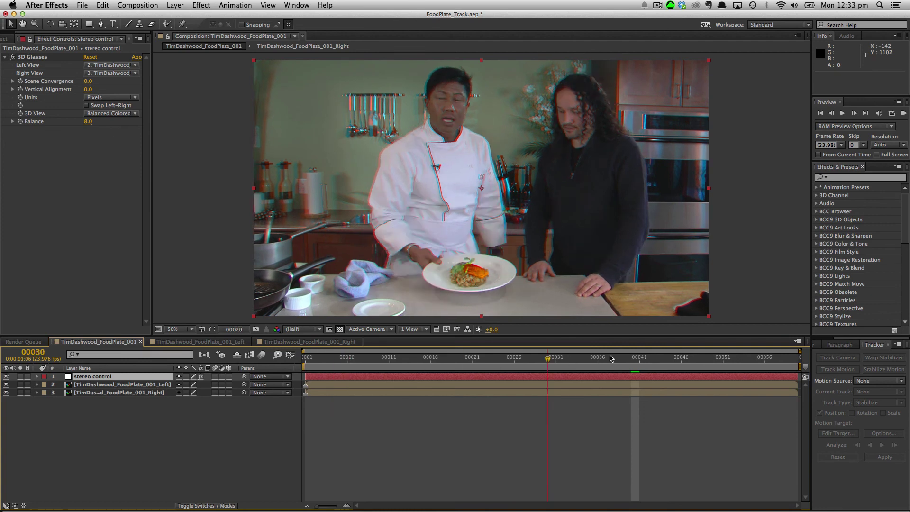